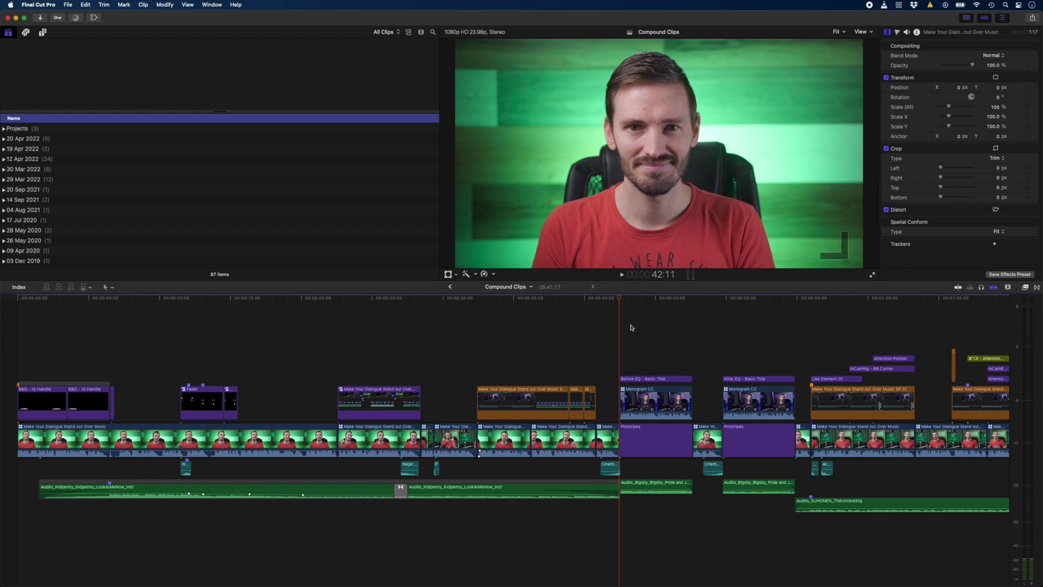
Step: Select every clip, title and music in the first 42 seconds and group them as compound clip 'Compound Clips'
click(325, 448)
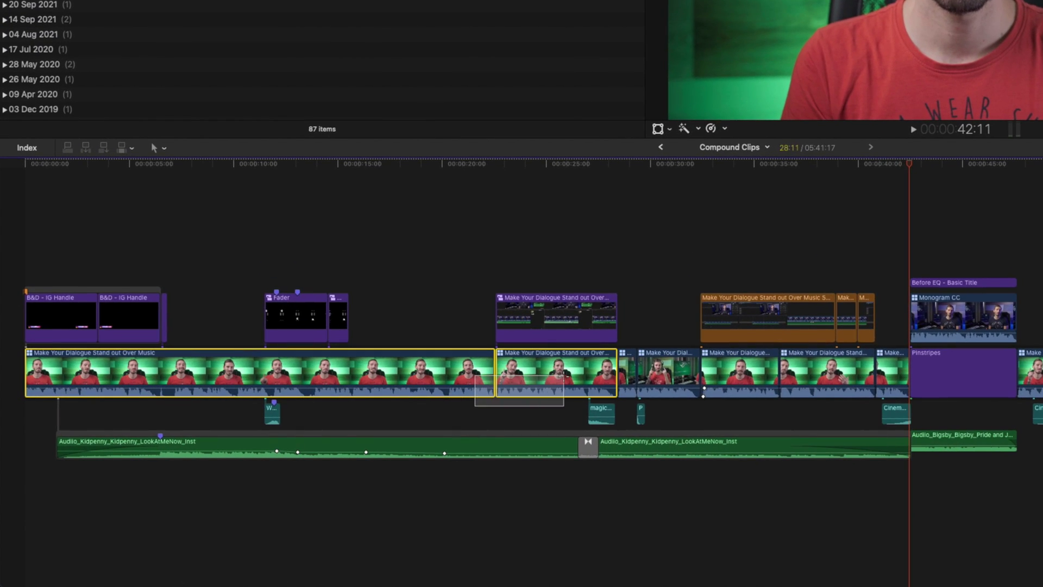
drag(902, 250, 24, 508)
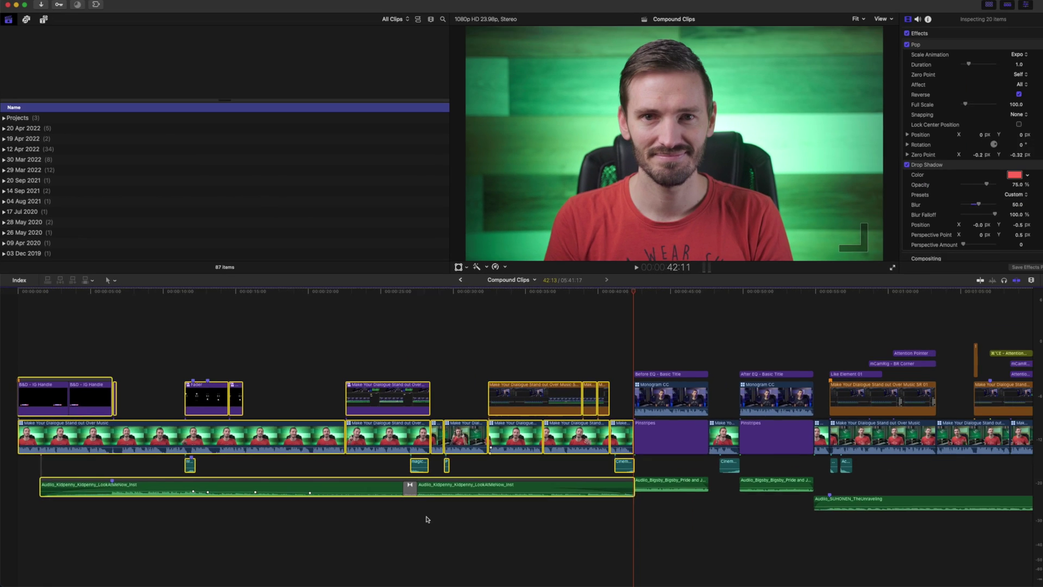
key(alt+g)
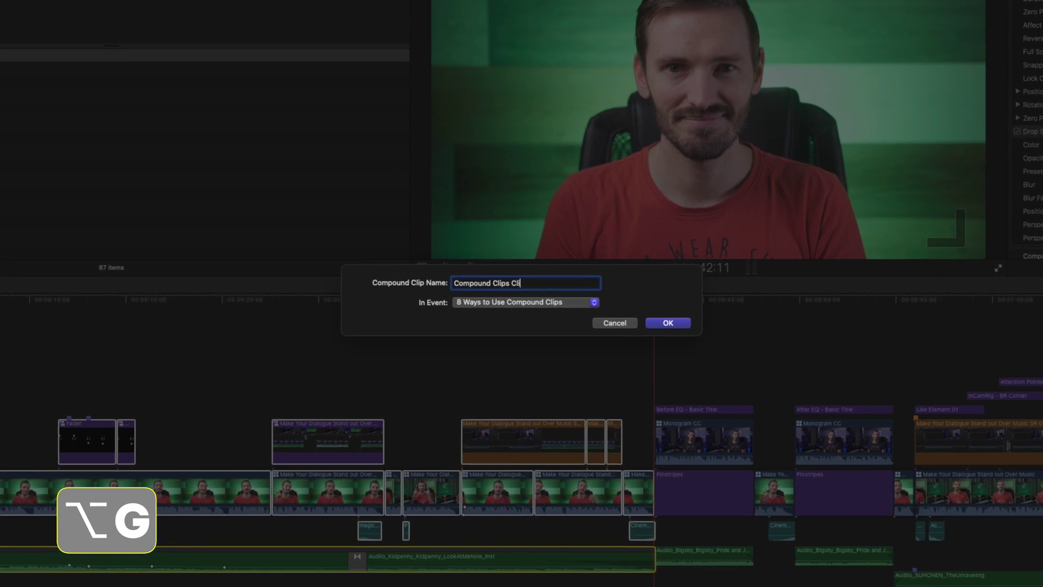
key(Return)
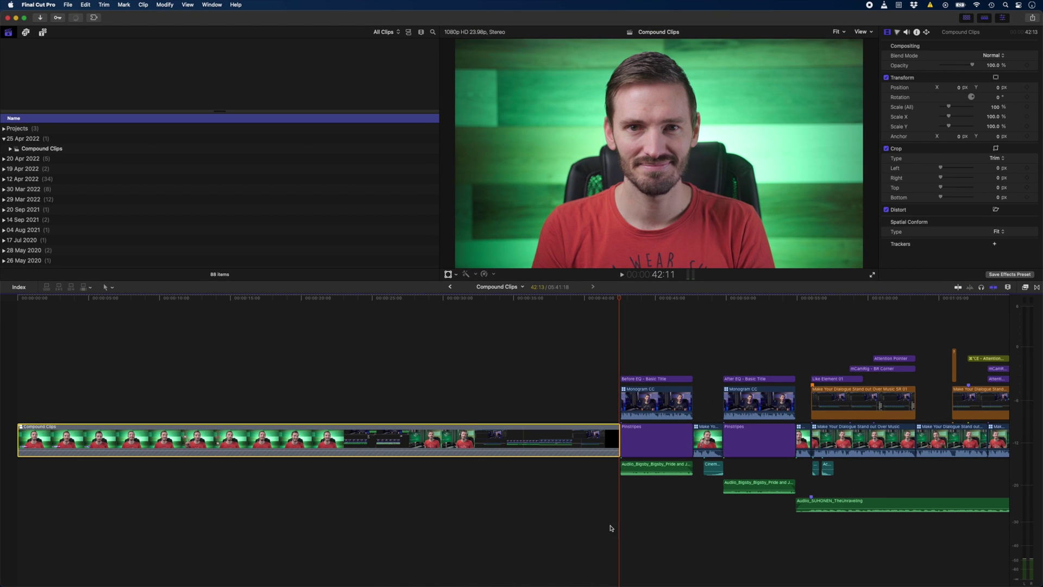
Step: Delete the orange connected clip inside Compound Clips, then break the compound clip apart
double_click(339, 435)
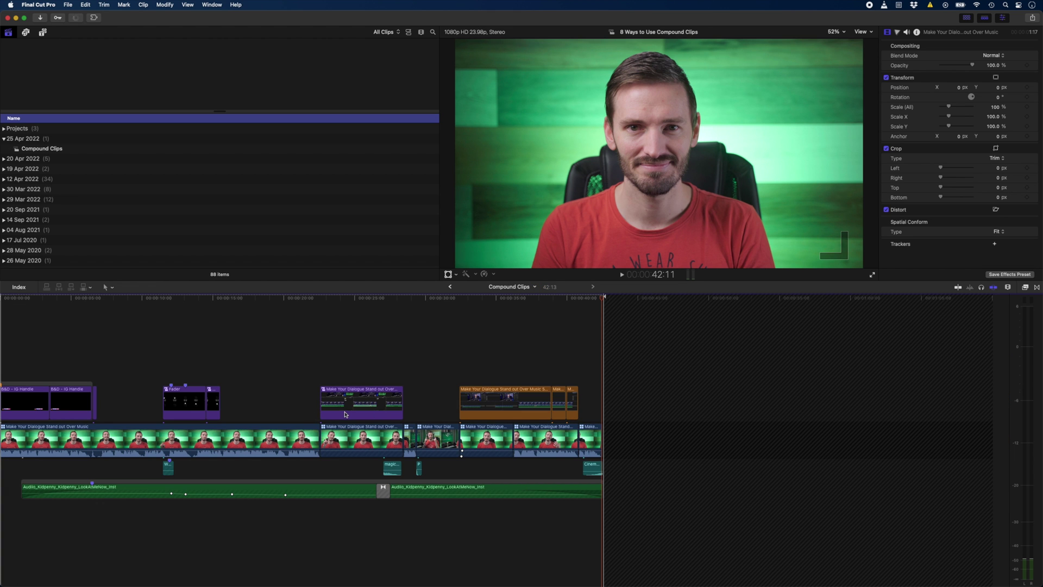
key(Delete)
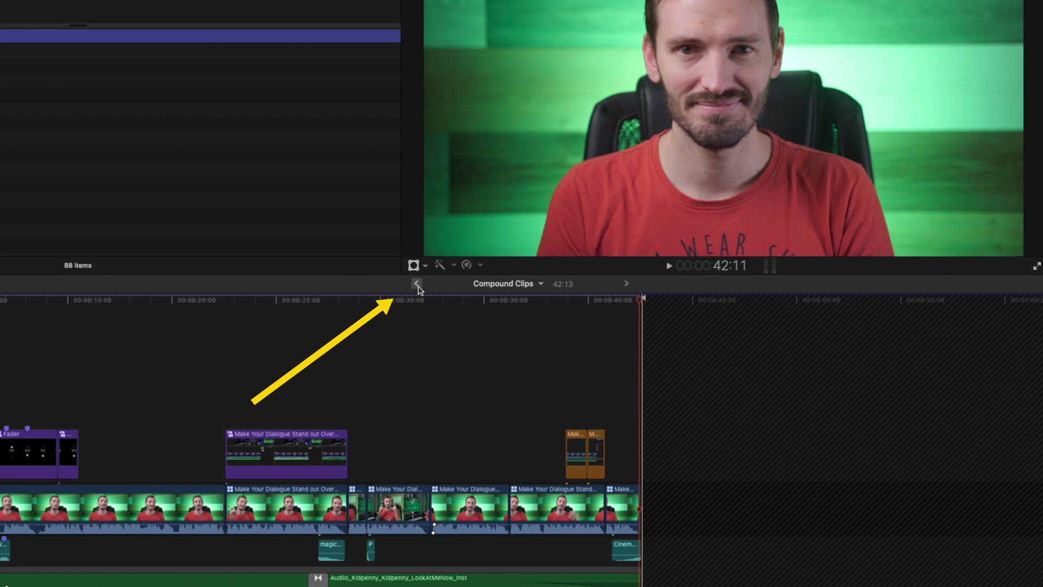
key(super+bracketleft)
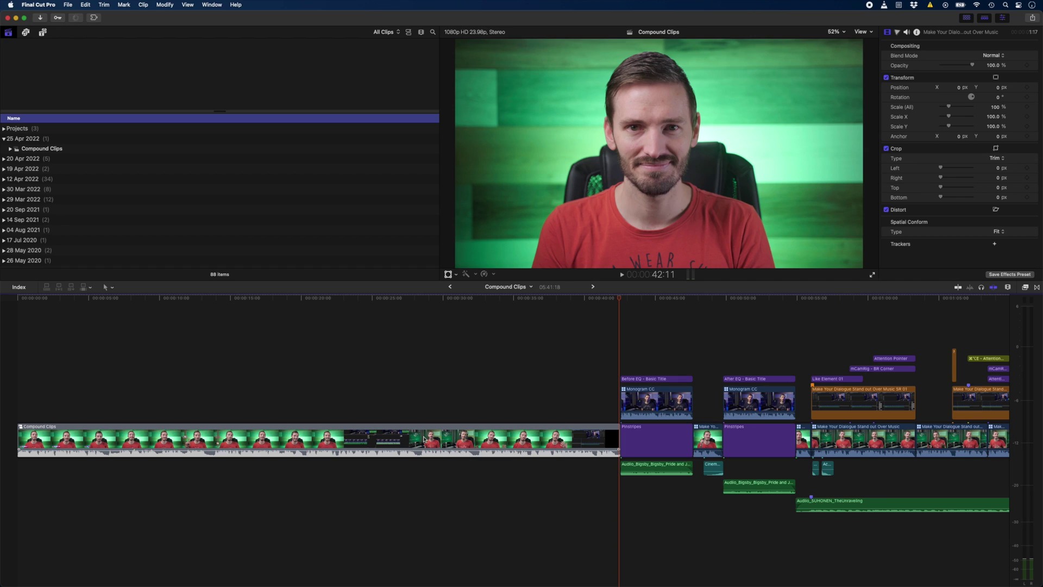
key(super)
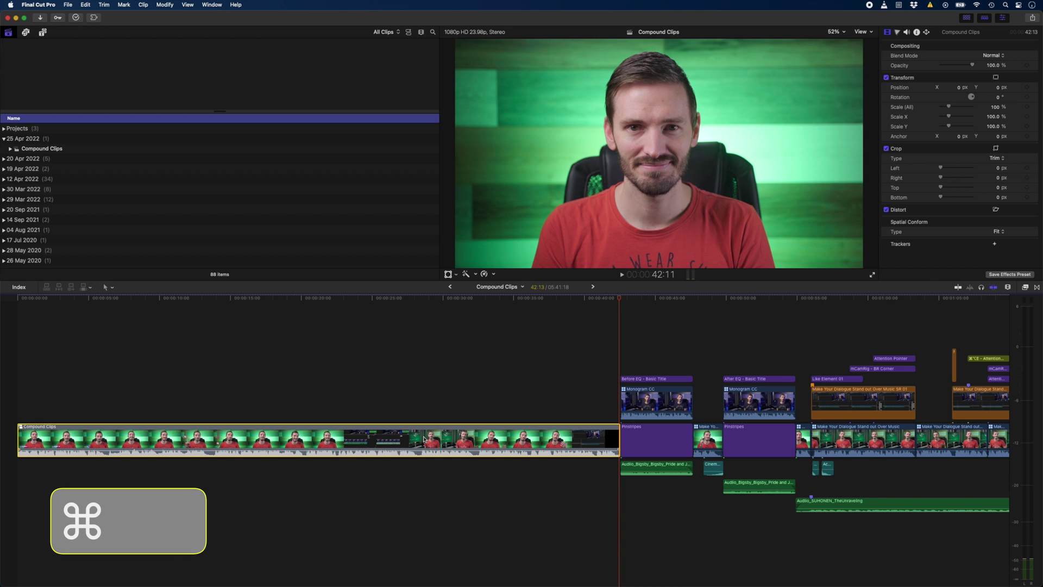
key(super+shift+g)
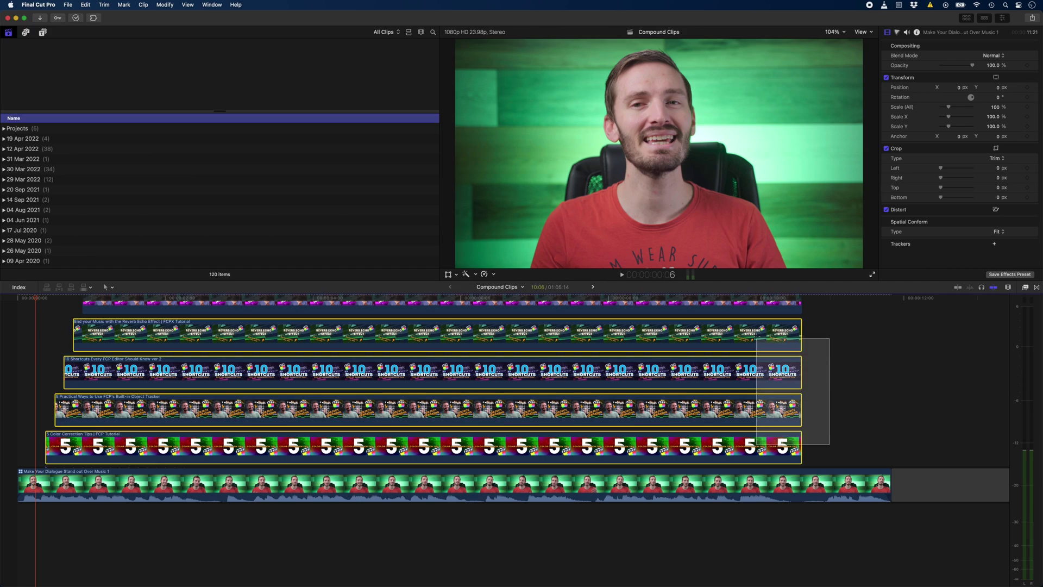
Step: Select the stacked thumbnail clips and group them into a compound clip named 'Thumbnails'
scroll(756, 336, up, 8)
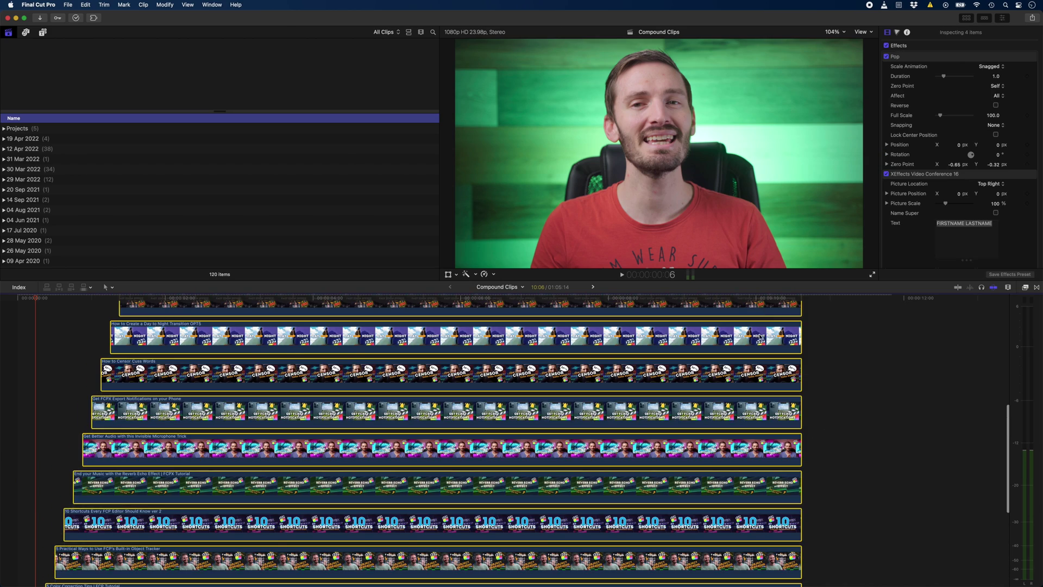
drag(820, 326, 768, 247)
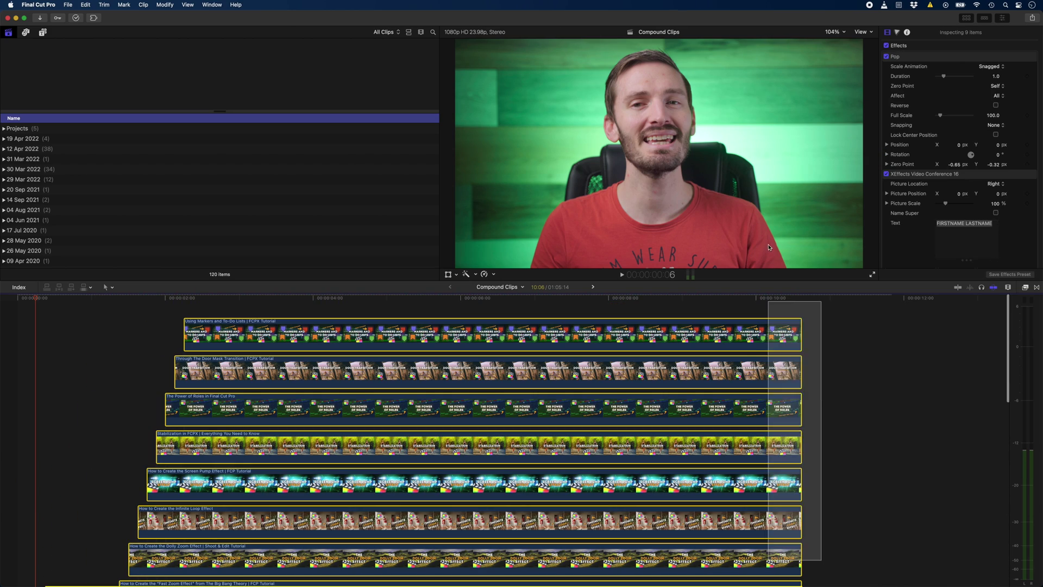
key(alt+g)
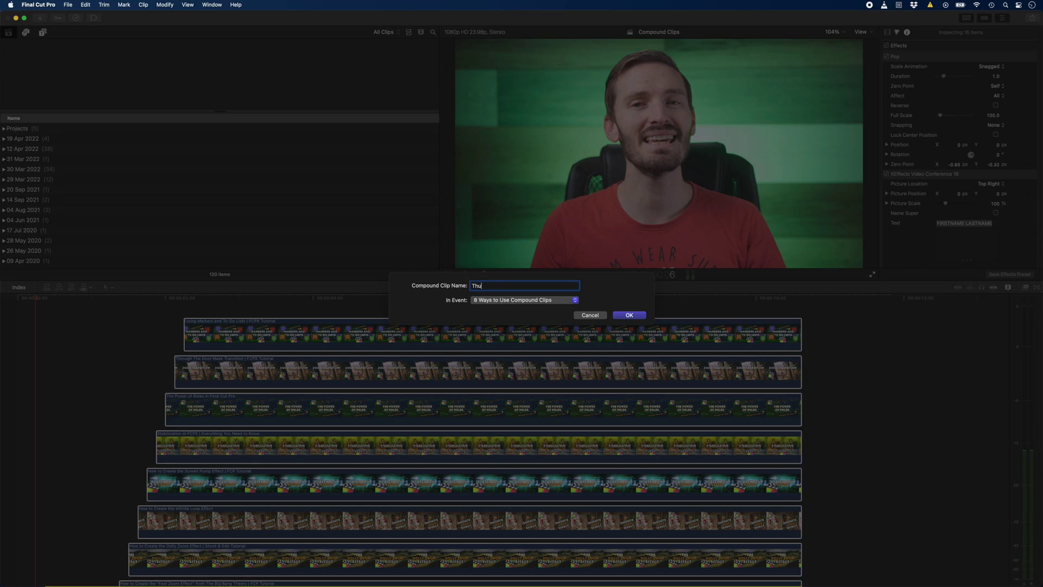
text(Thumbnails)
key(Return)
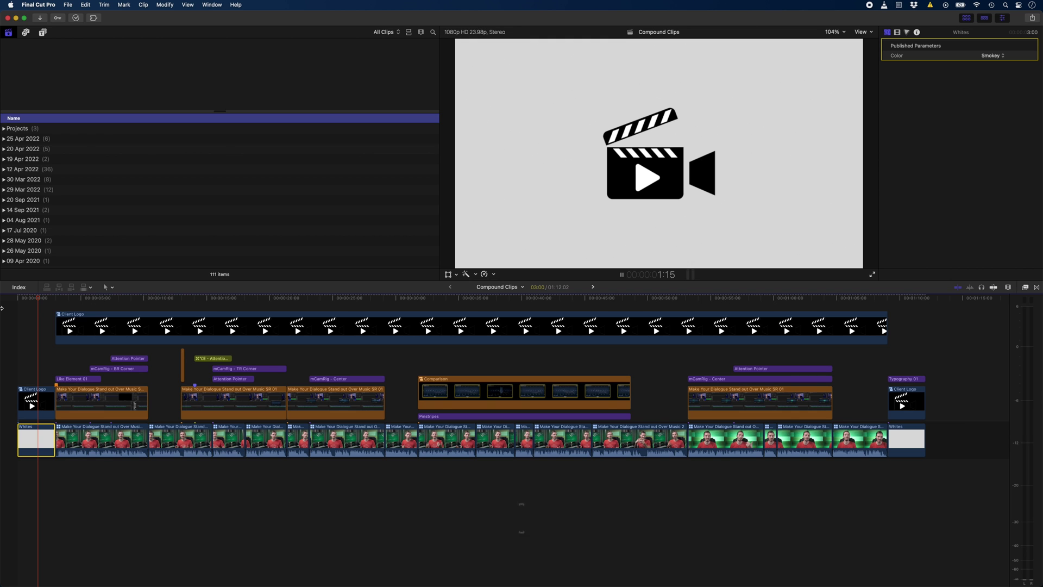
Step: Stop playback of the logo project and open the Client Logo compound clip
key(space)
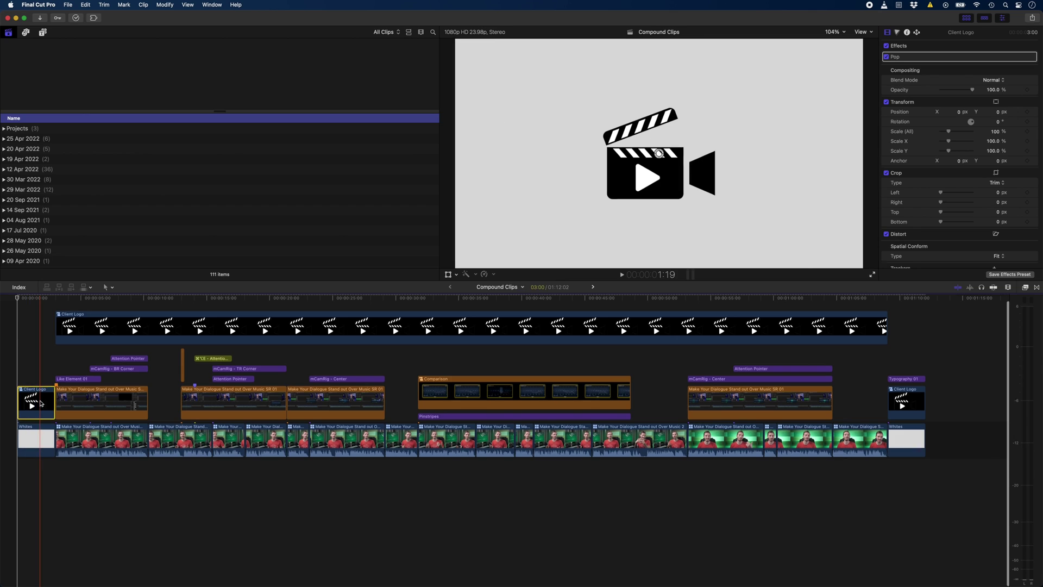
double_click(179, 321)
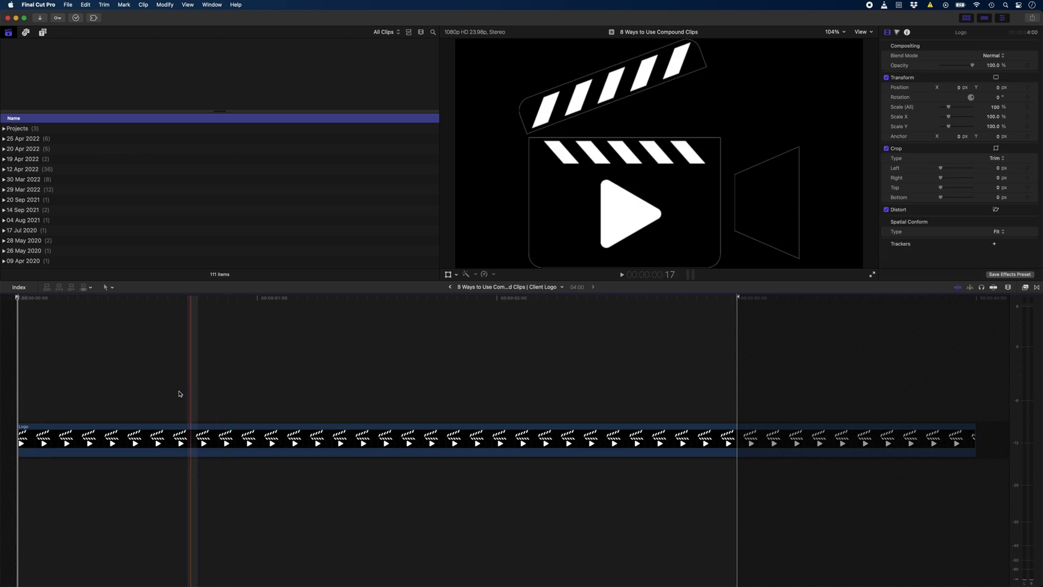
Step: Place Logo ver 2 above the clapper logo, trim it to match, then preview the updated project
click(450, 287)
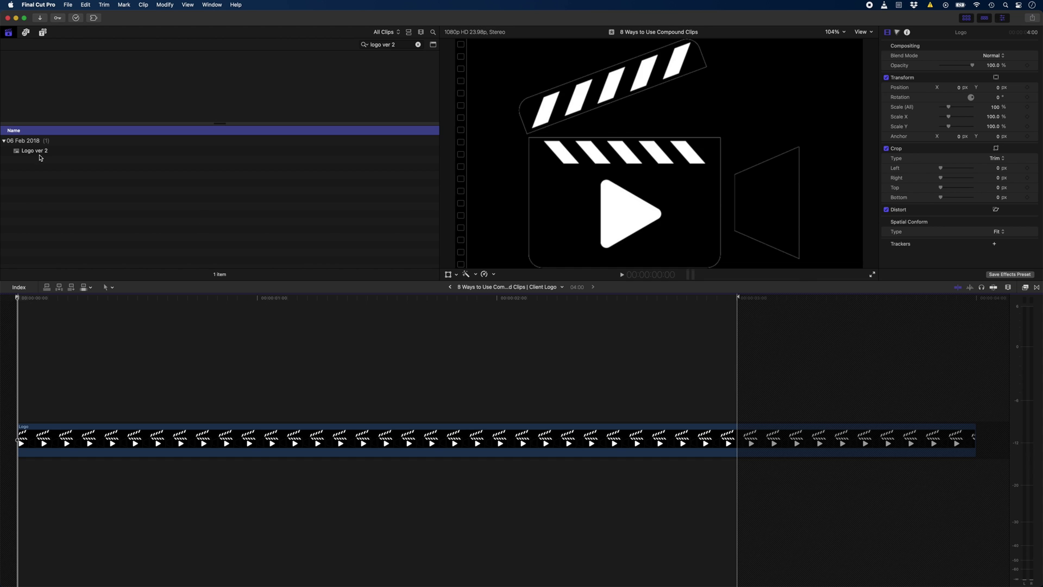
drag(39, 153, 18, 401)
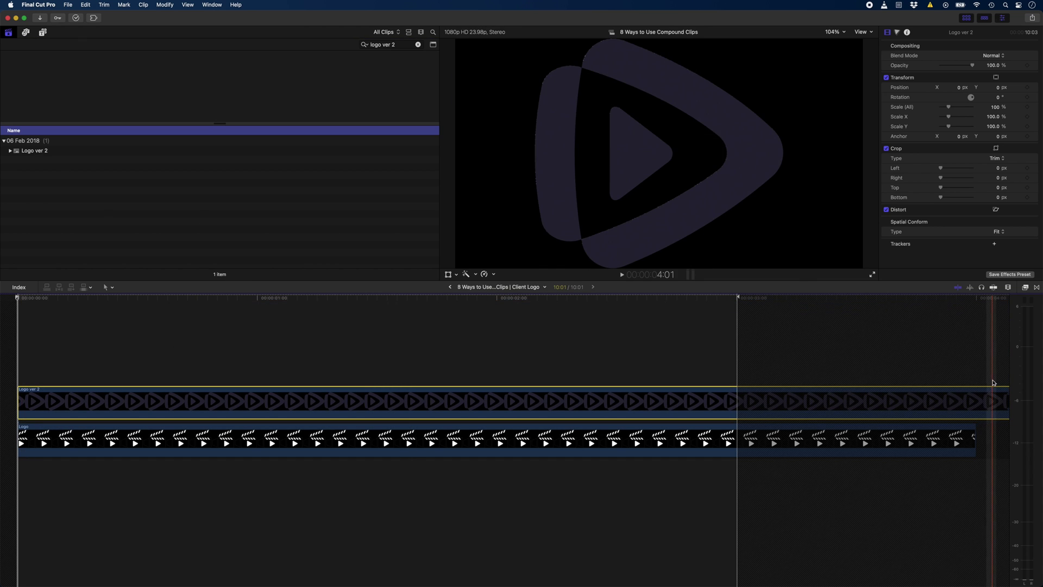
drag(1008, 402, 975, 401)
click(501, 436)
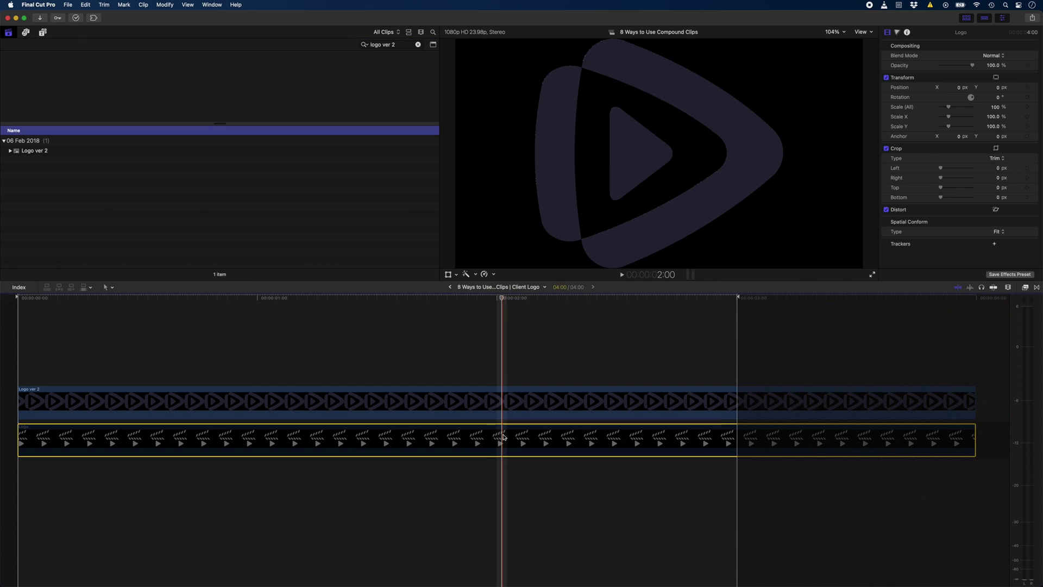
click(450, 287)
key(space)
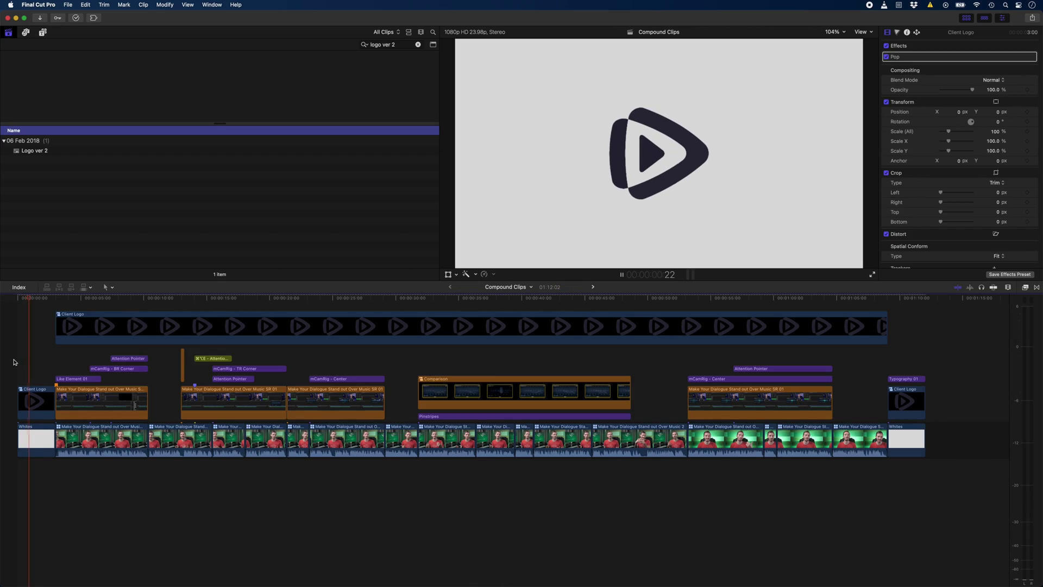
key(space)
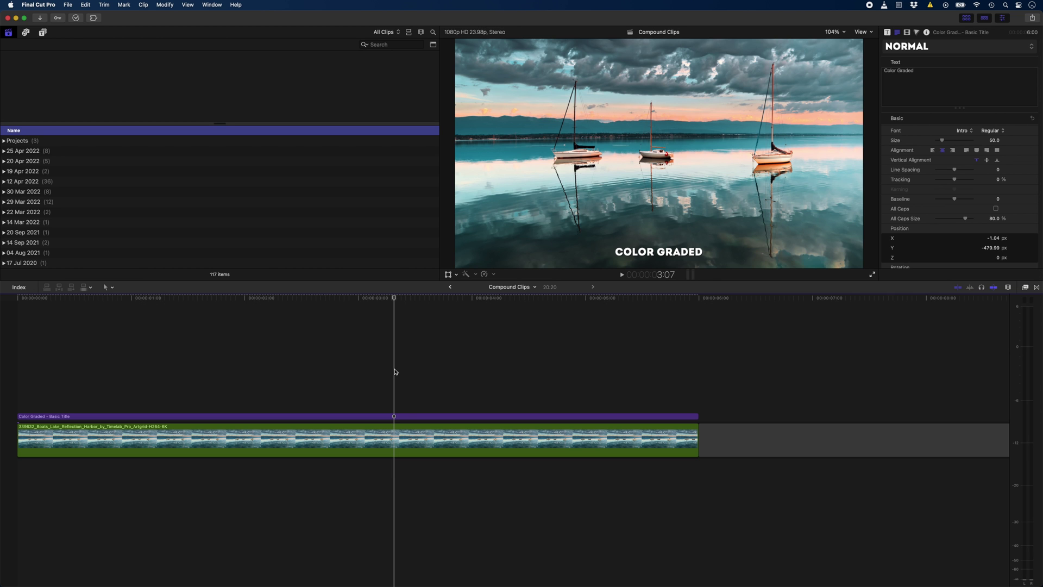
Step: Option-drag the boats clip and its Color Graded title to stack a copy above the original
alt+drag(393, 432, 394, 368)
Step: Strip the ColorFinalePro grade from the upper copy of the boats clip
click(393, 328)
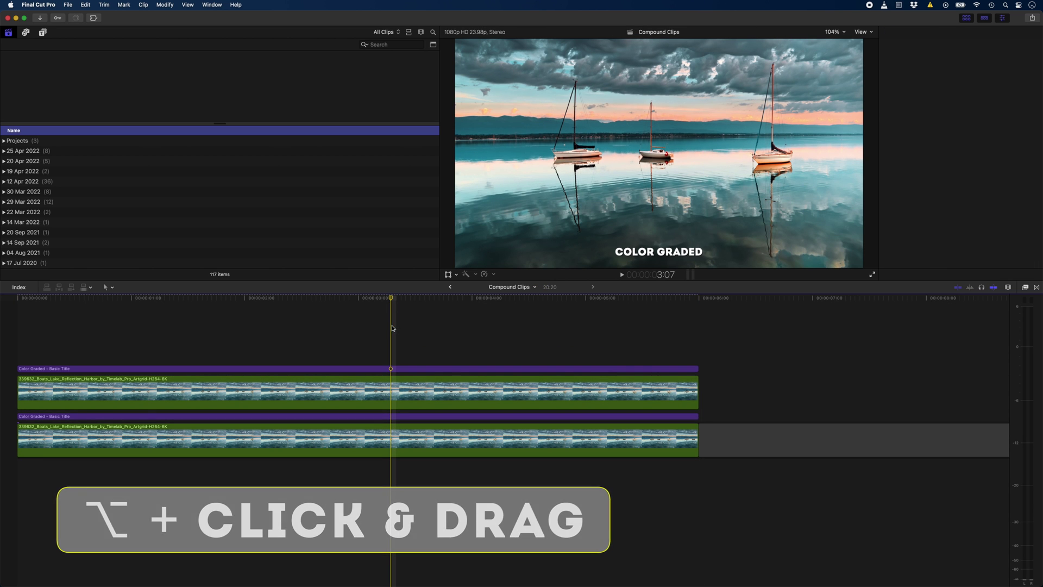
click(390, 393)
key(super+shift+x)
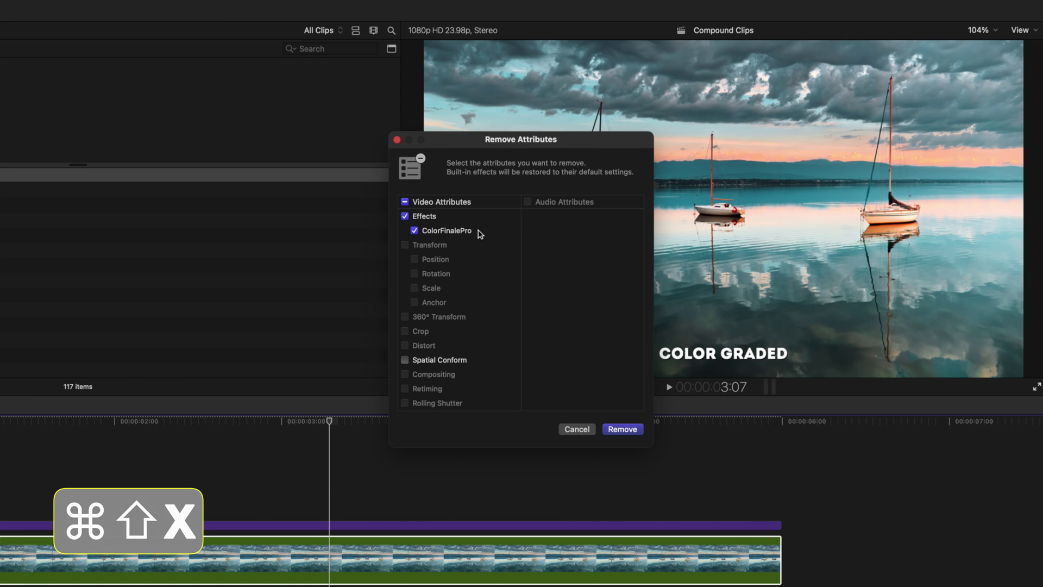
key(Return)
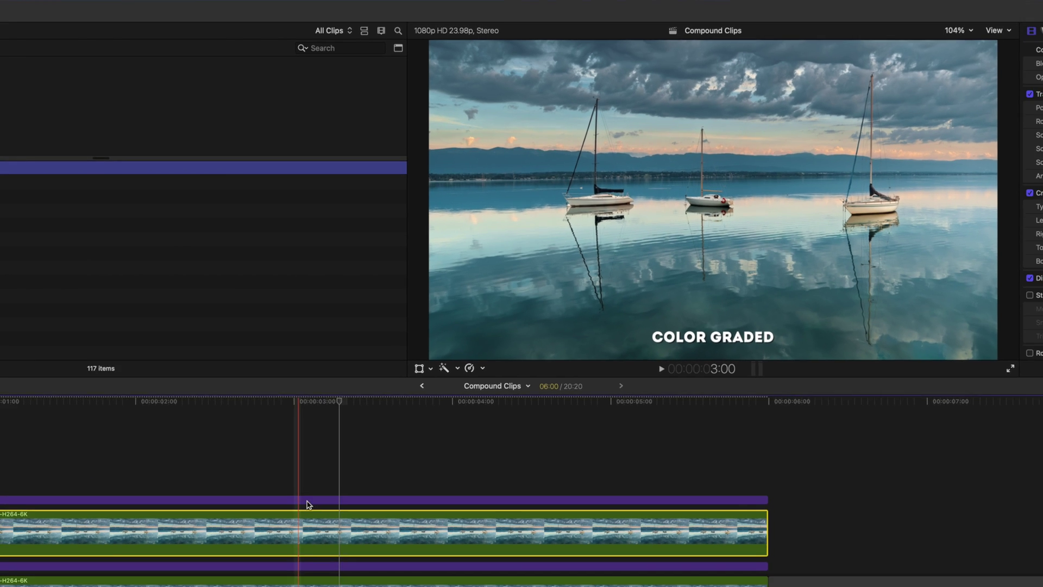
Step: Change the copied title's text from 'Color Graded' to 'Ungraded'
click(331, 526)
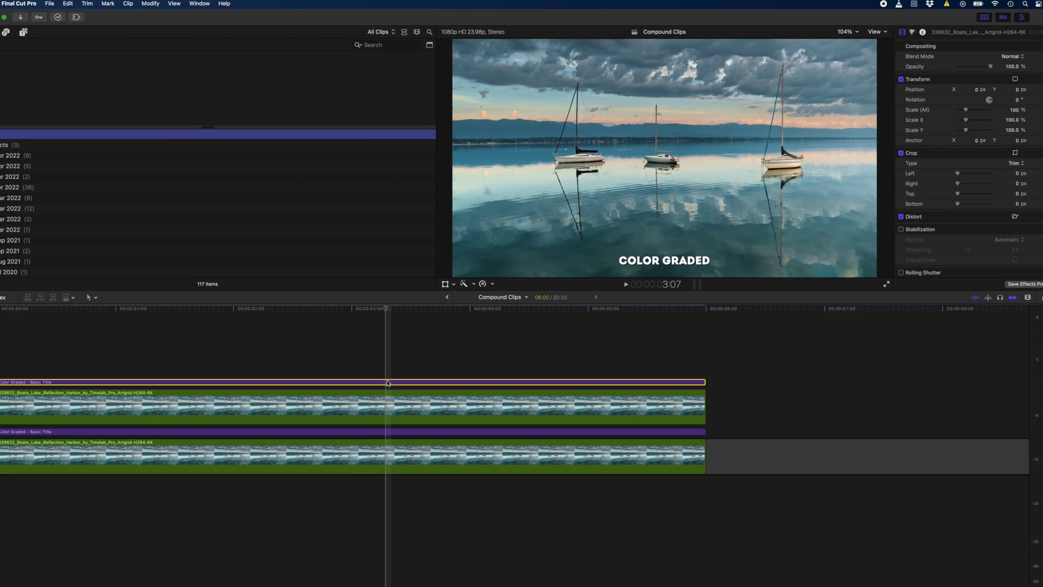
drag(897, 72, 929, 74)
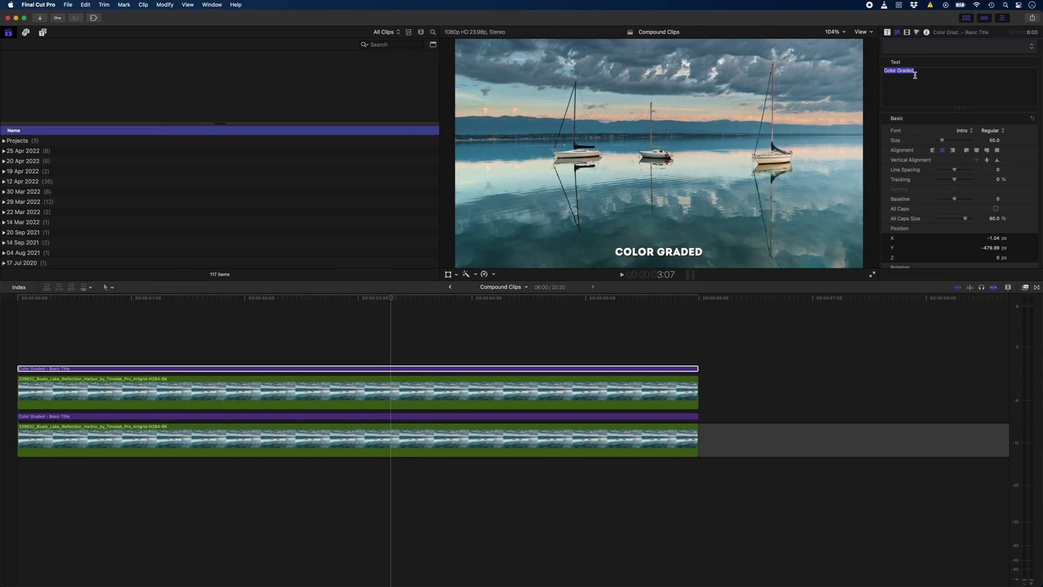
click(389, 335)
Step: Group the ungraded copy into a 'Before' compound clip and the graded clip with its title into 'After'
key(alt+g)
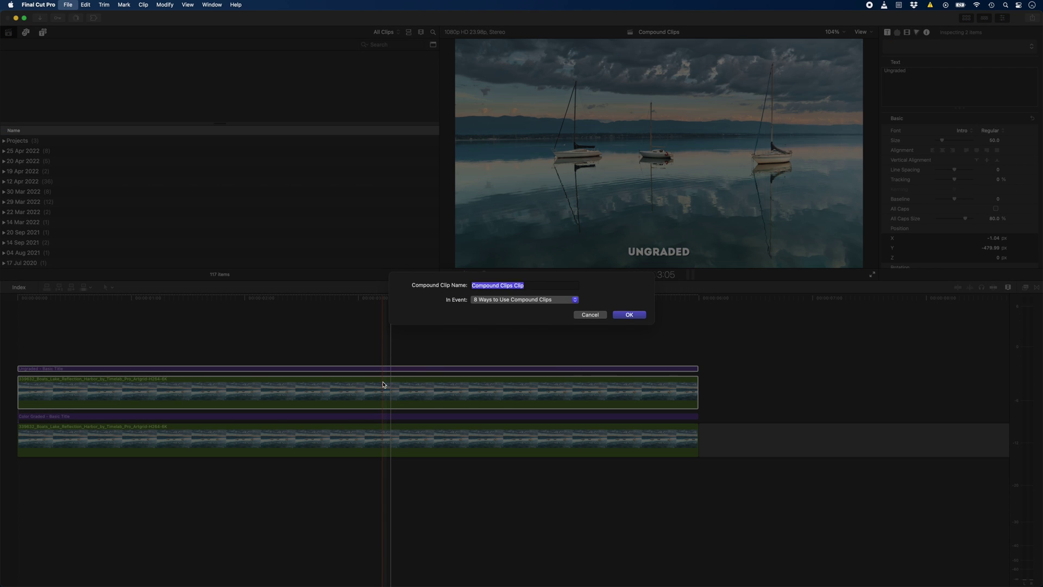
key(Return)
drag(377, 467, 379, 421)
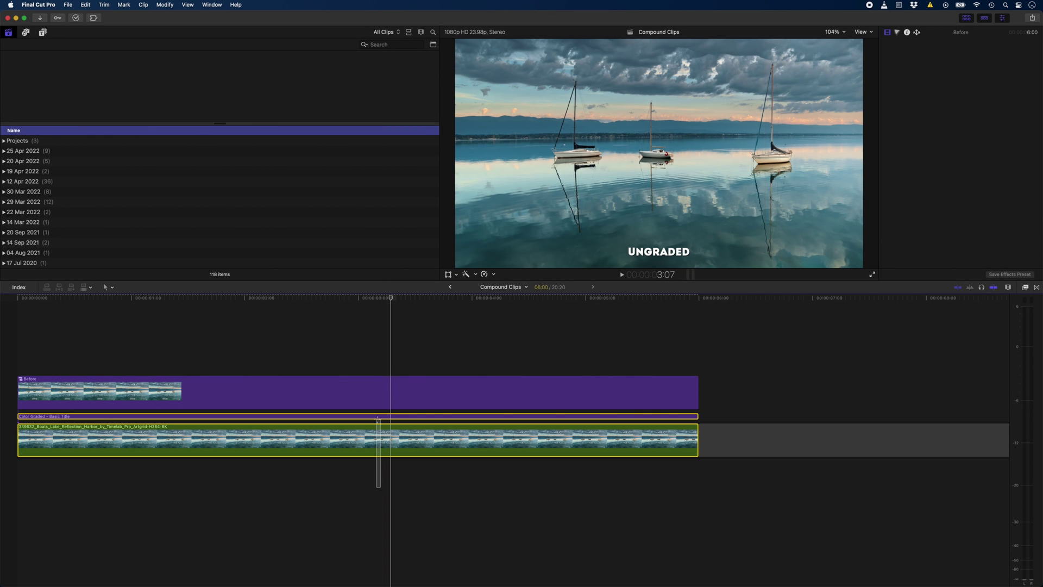
text(After)
key(Return)
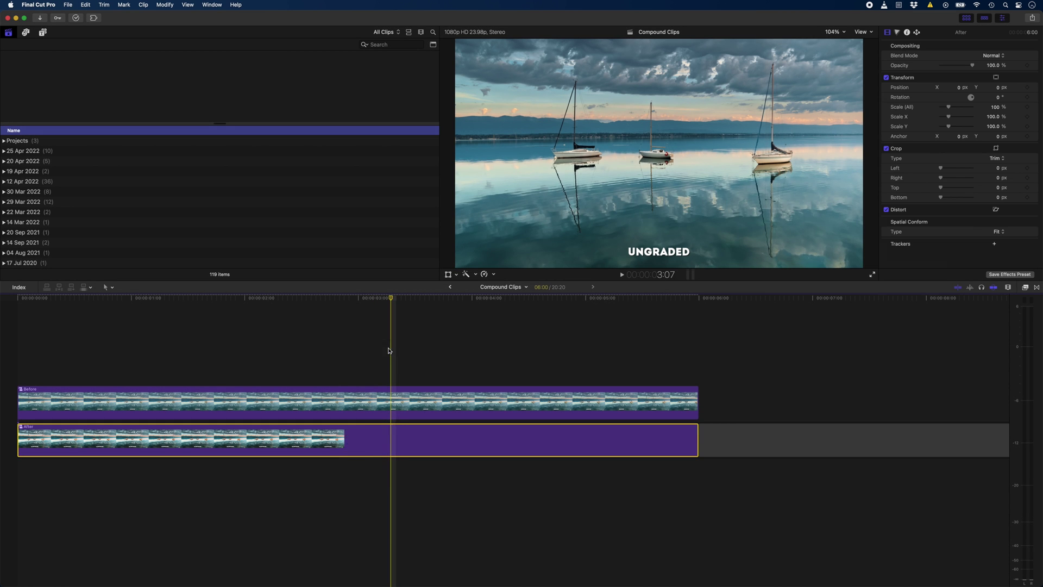
Step: Trim Before and After at the cut point and move Before into the storyline ahead of After
click(358, 354)
key(alt+])
key(alt+[)
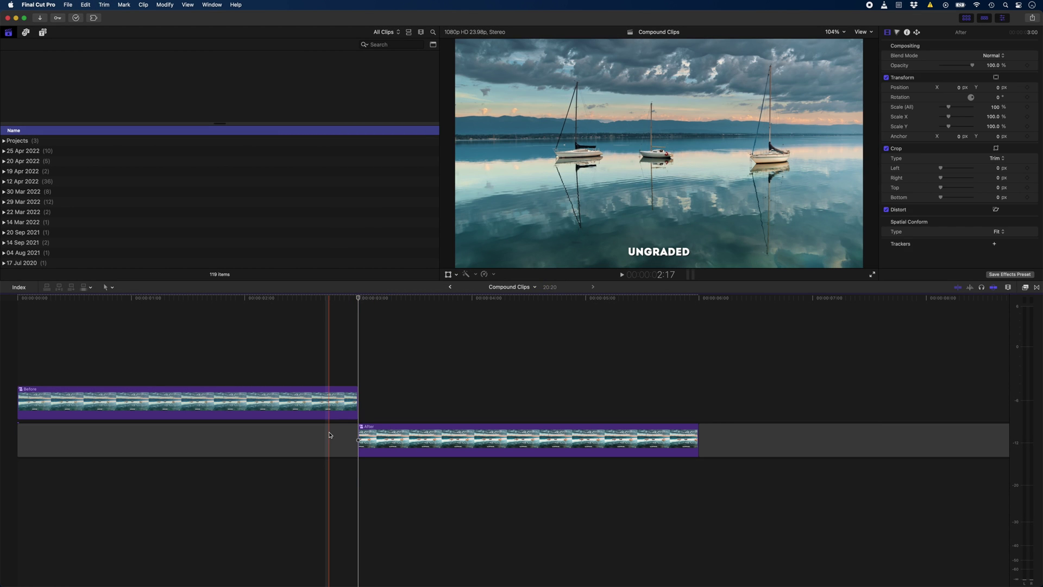
key(alt+super+Down)
Step: Add a lengthened Wipe transition between Before and After with a Solid Color edge
key(super+4)
click(1036, 286)
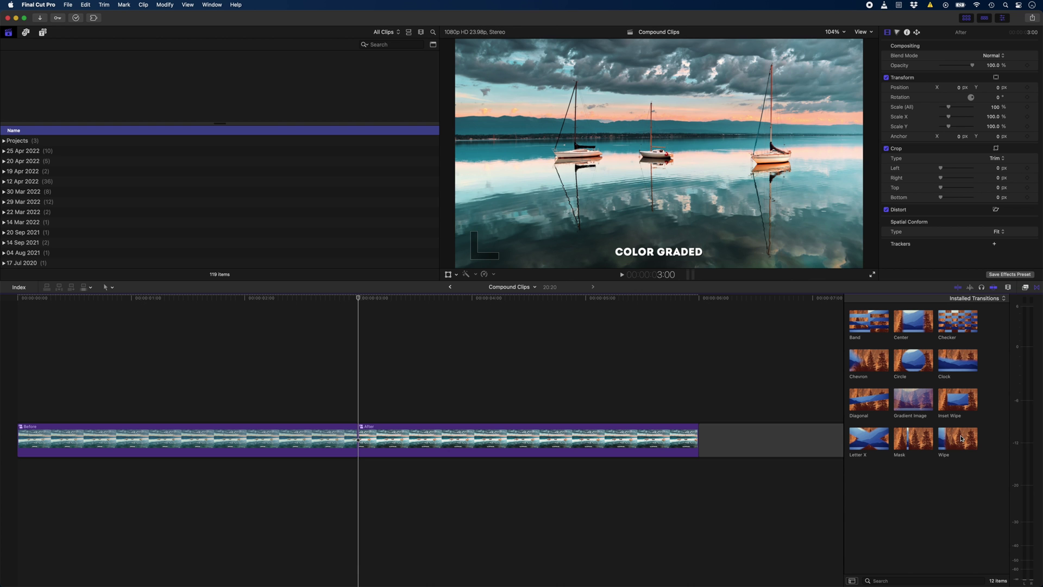
drag(960, 438, 629, 435)
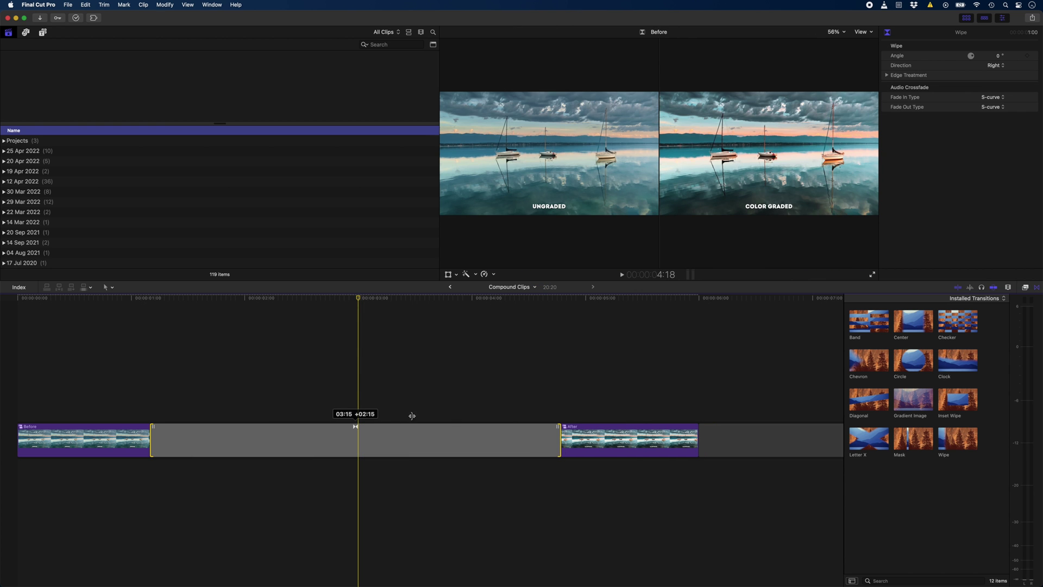
drag(411, 415, 481, 415)
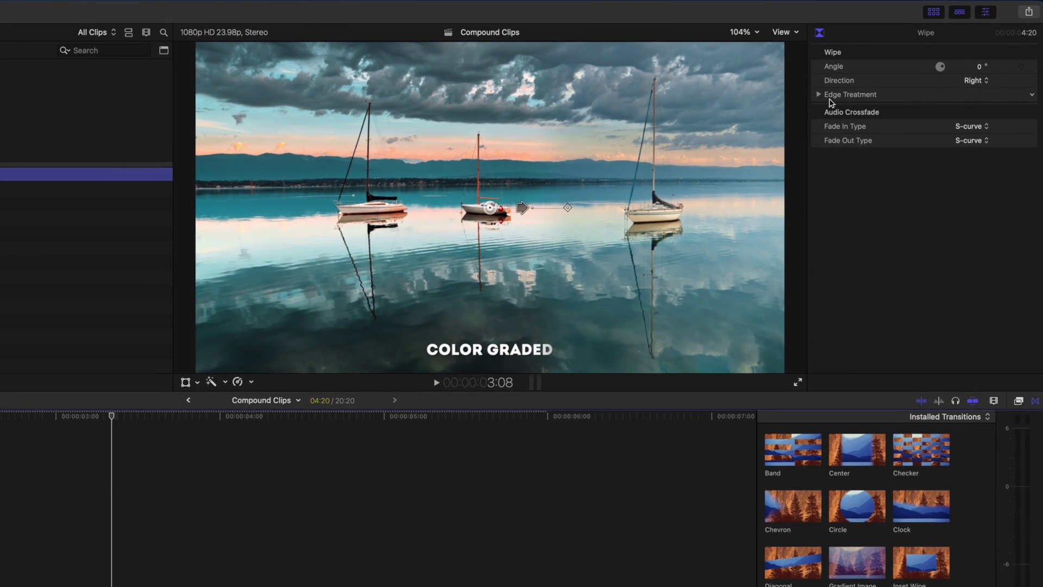
click(887, 76)
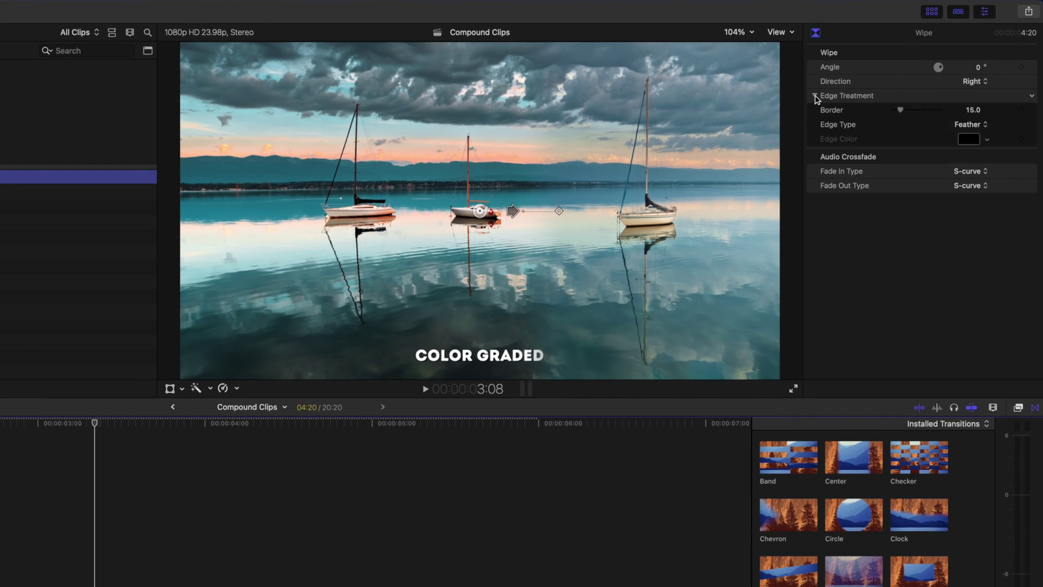
click(972, 114)
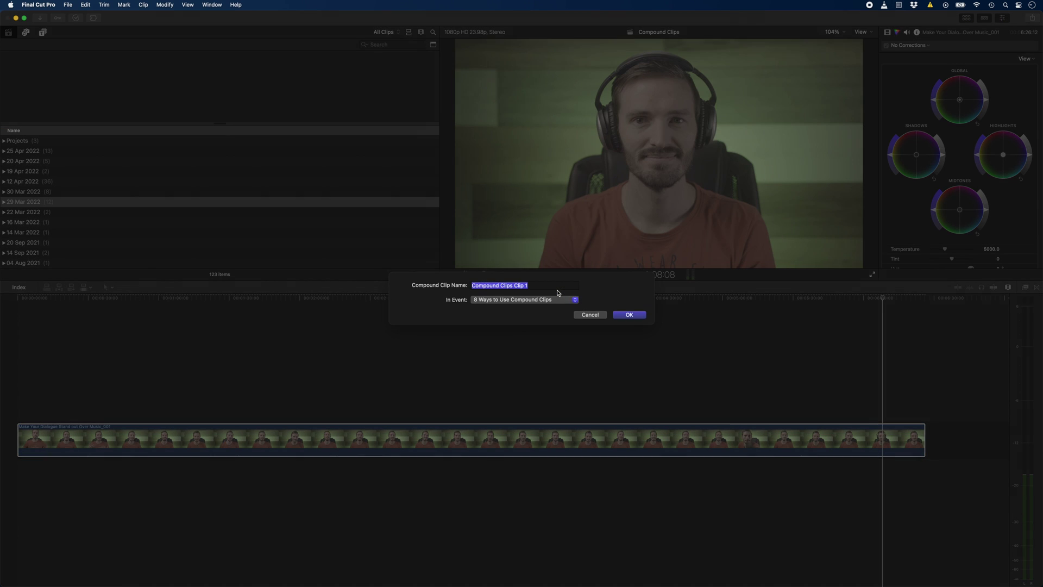
Step: Confirm the dialogue clip as compound clip 'Compound Clips Clip 1' and blade it at two points
key(Return)
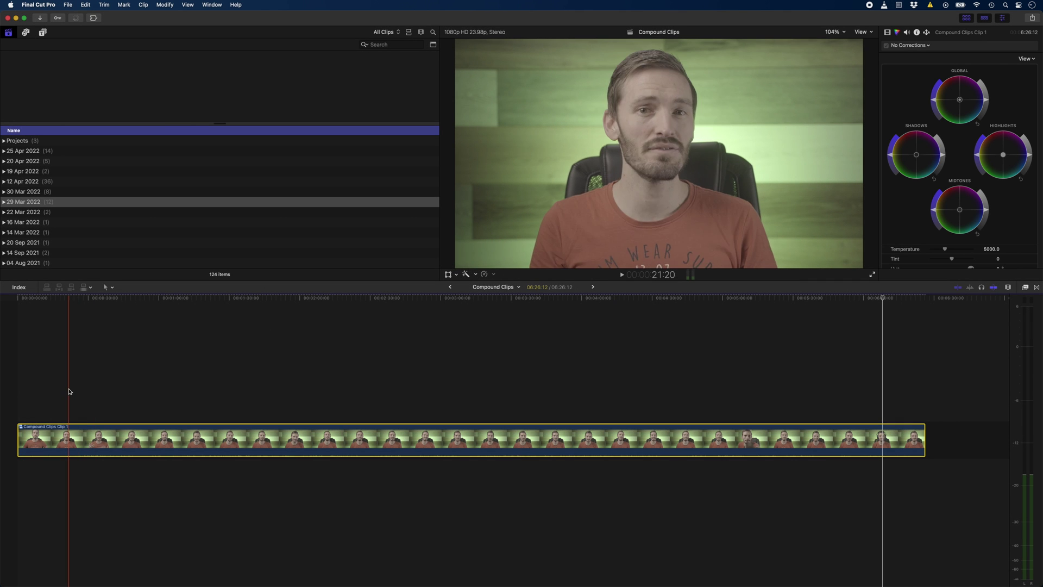
click(61, 391)
key(super+b)
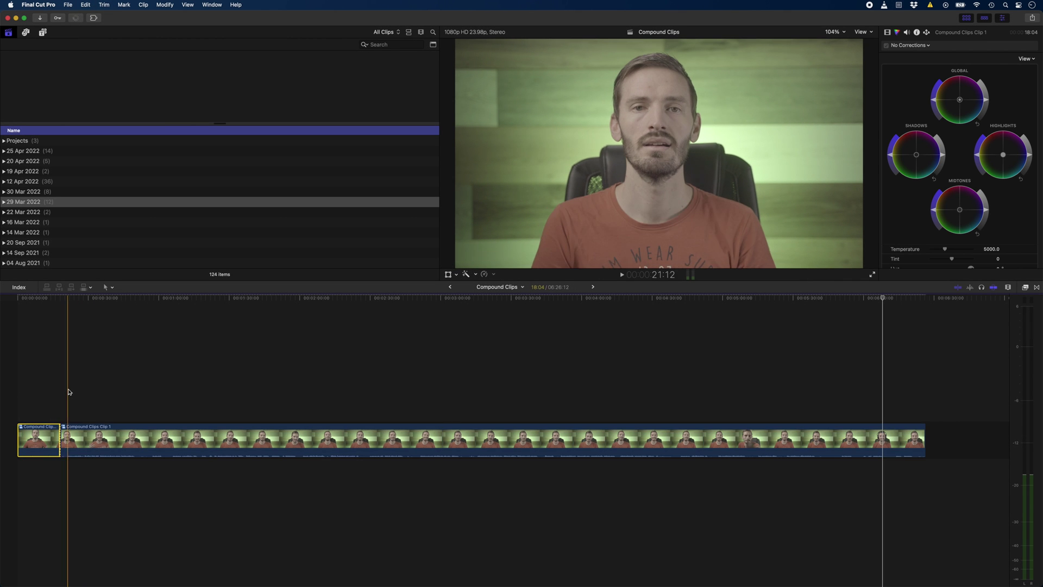
click(142, 389)
key(super+b)
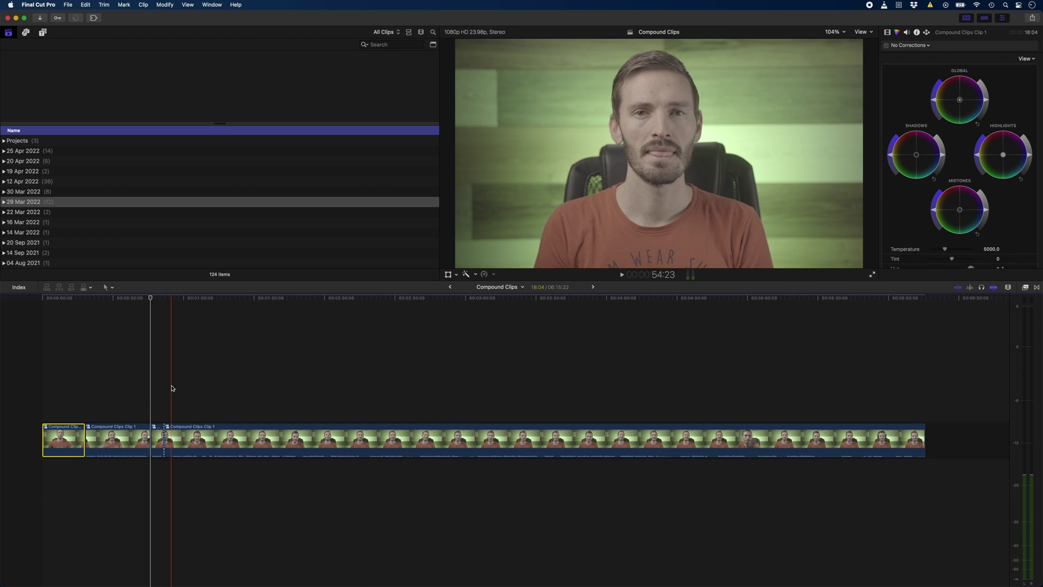
click(172, 388)
Step: Apply the talking-head colour effect inside the compound clip and review its colour and video settings
double_click(184, 440)
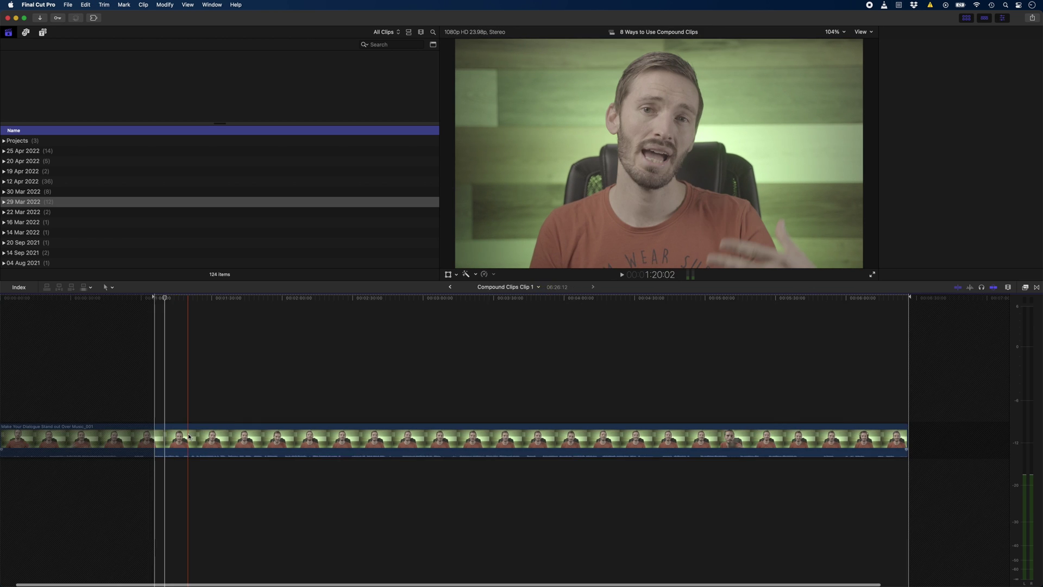
click(1026, 287)
drag(873, 326, 770, 446)
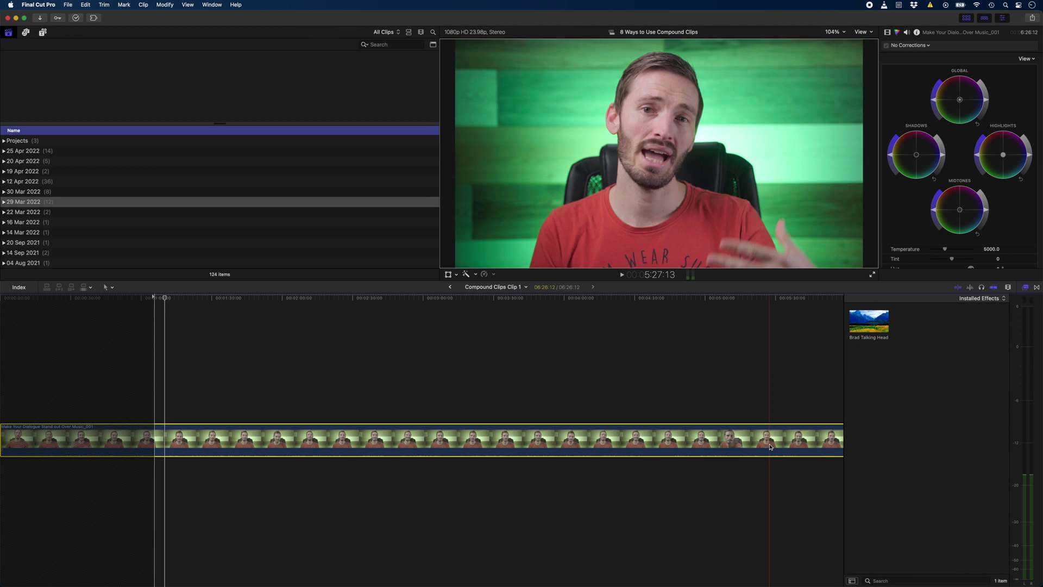
click(450, 287)
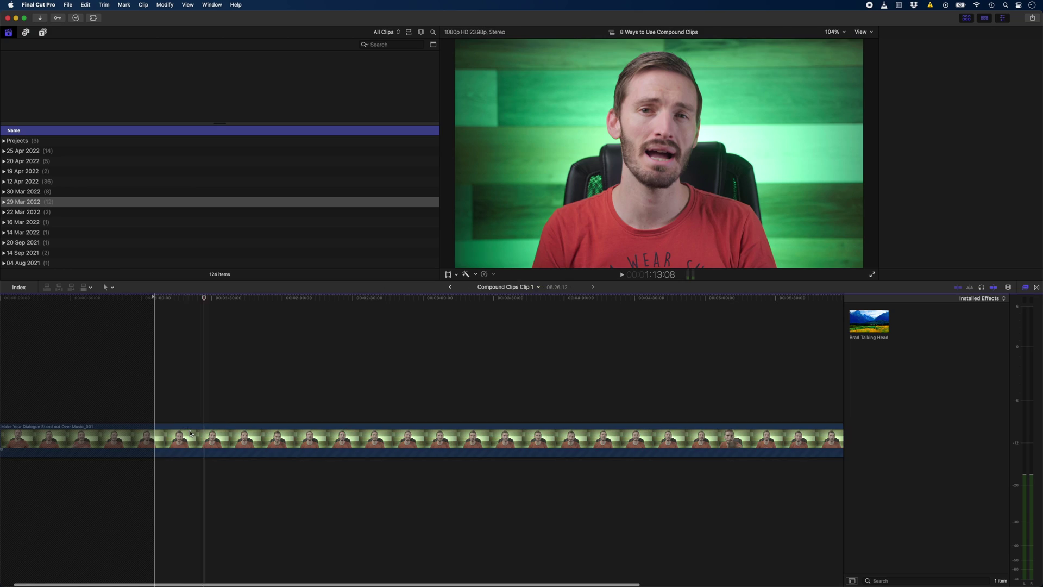
key(super+6)
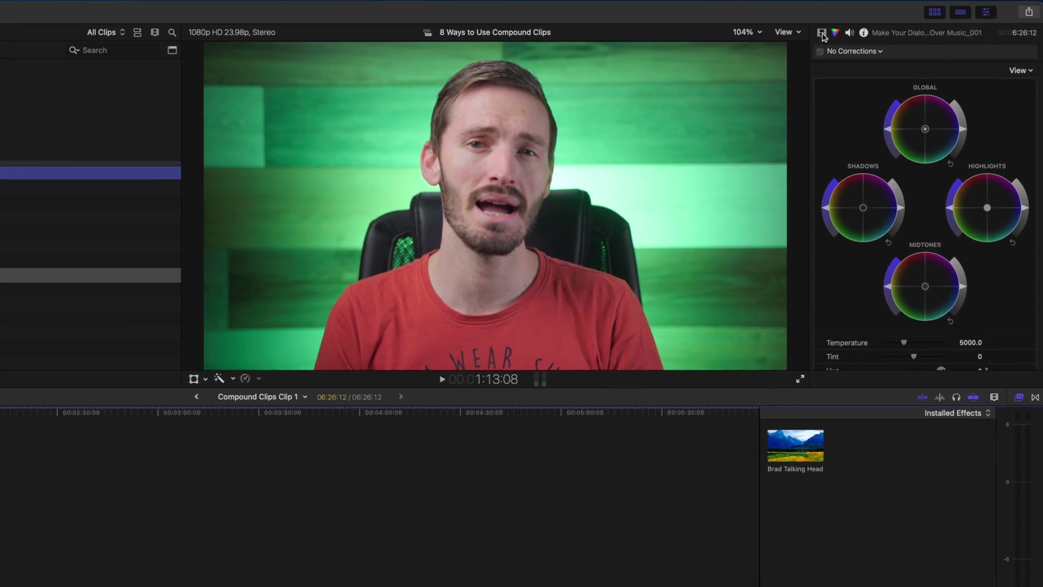
click(822, 34)
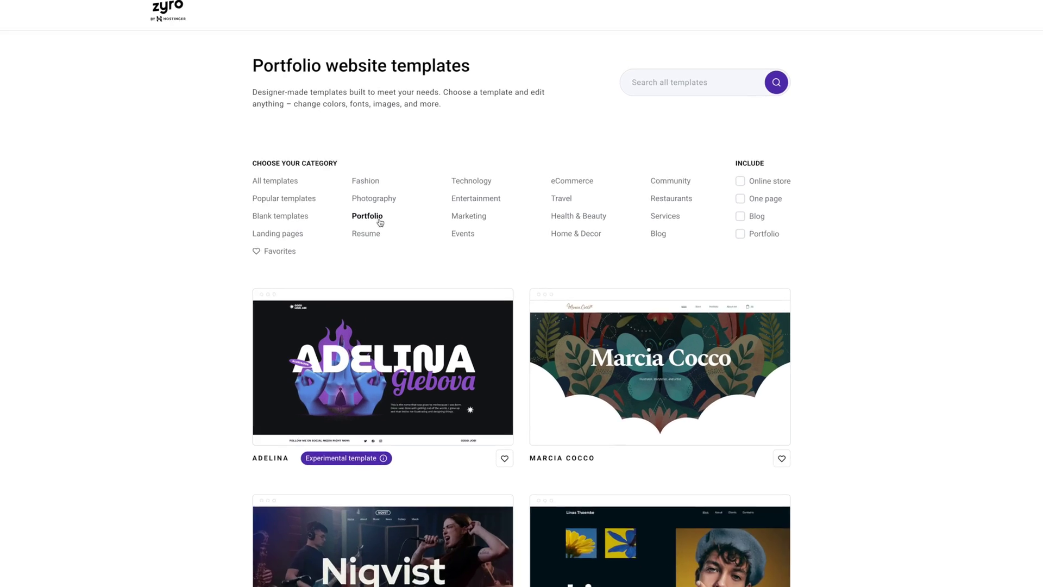
Step: Filter templates to blog-ready portfolios, add a video element, and paste in a replacement video link
click(788, 212)
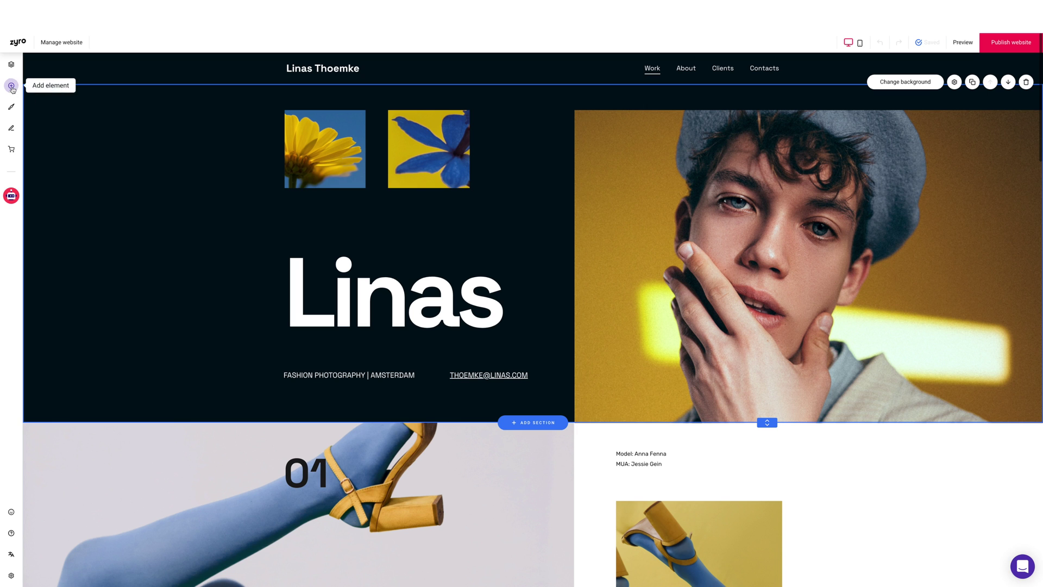
click(11, 86)
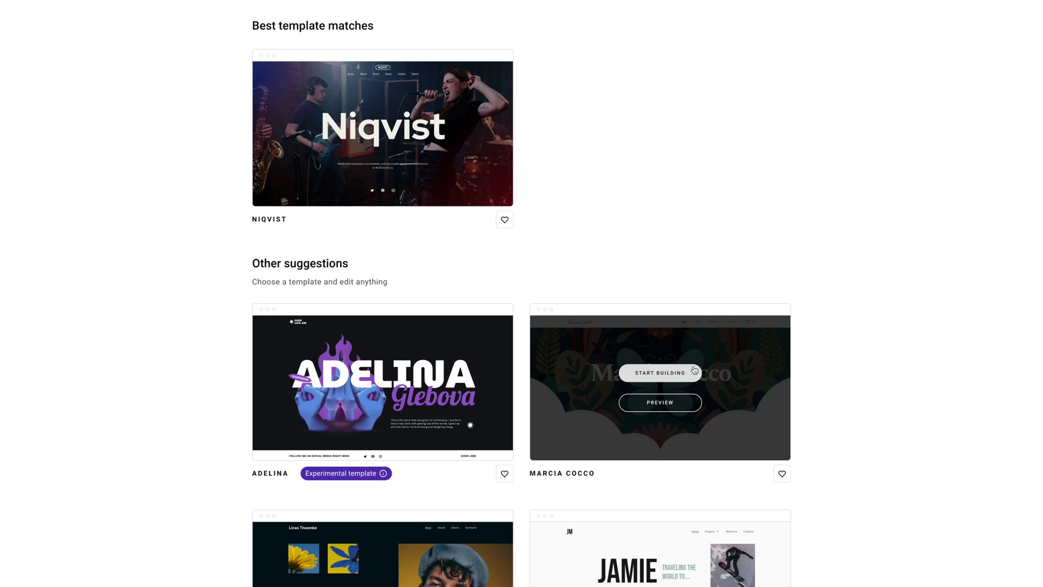
scroll(694, 369, down, 5)
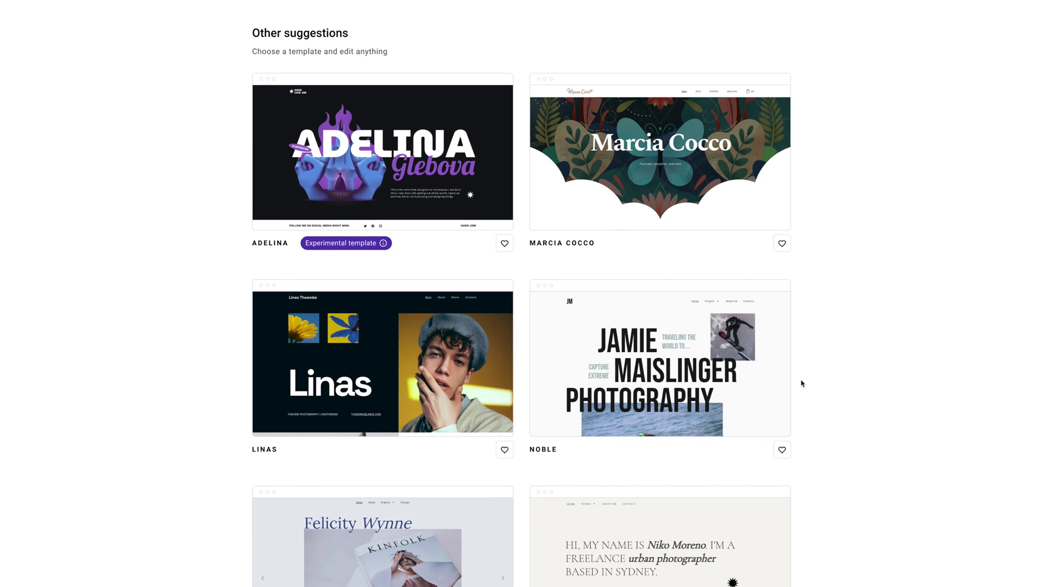
mouse_move(364, 369)
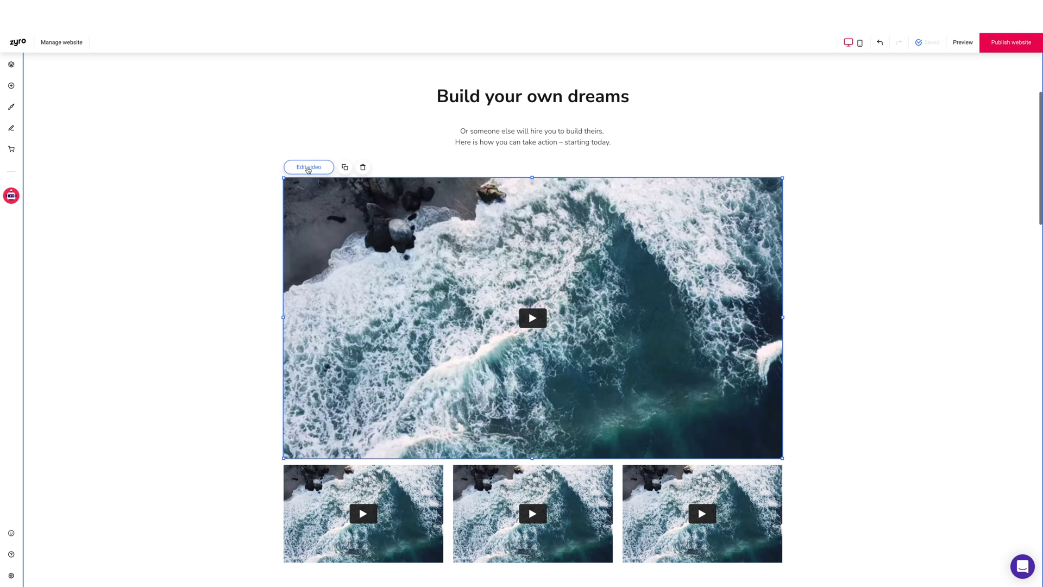
key(ctrl+v)
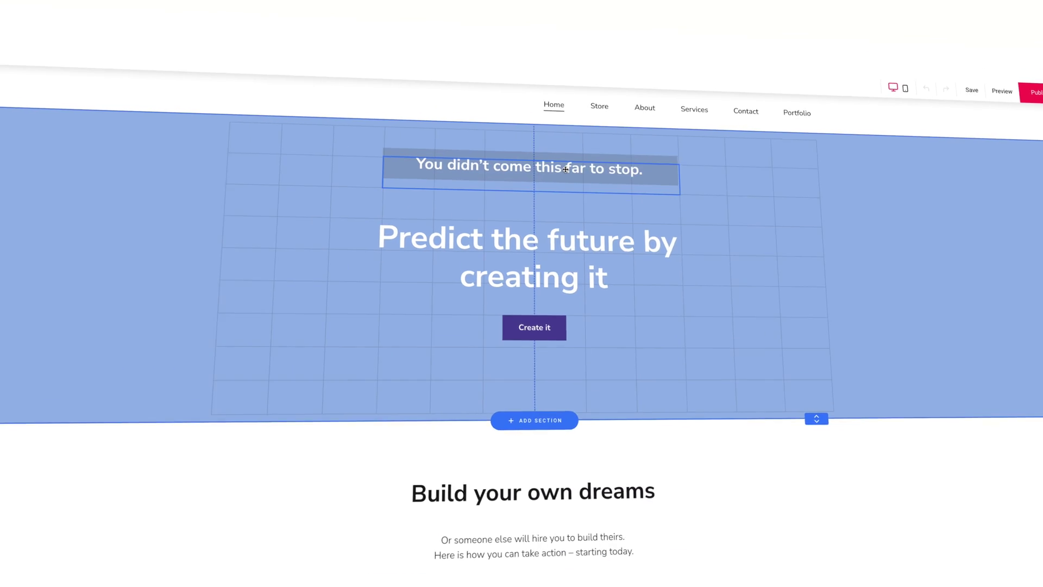
Step: Edit the hero subtitle, shrink the hero section's height, add a new section, and scroll down
click(565, 169)
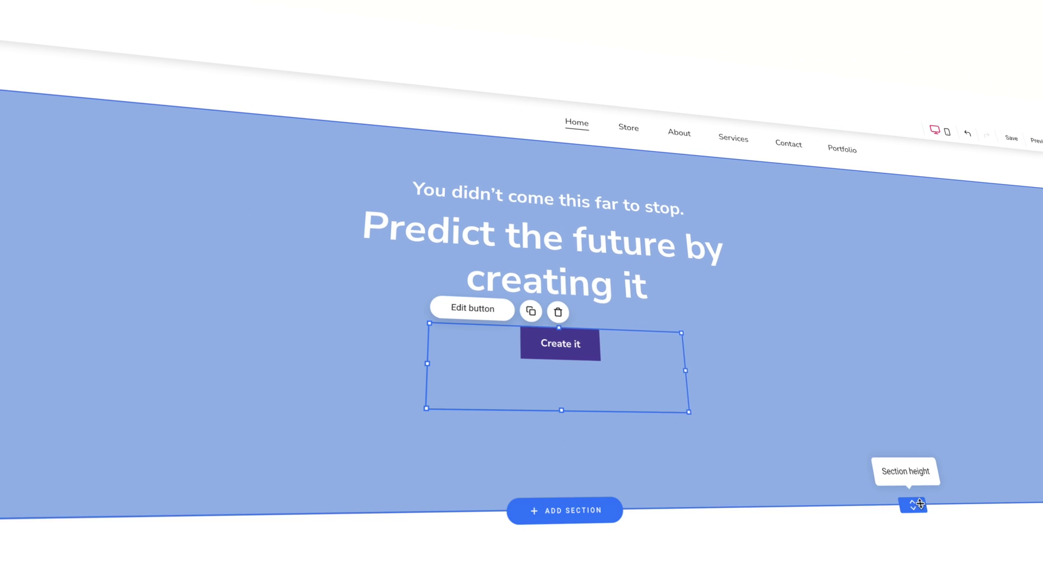
drag(915, 498, 889, 422)
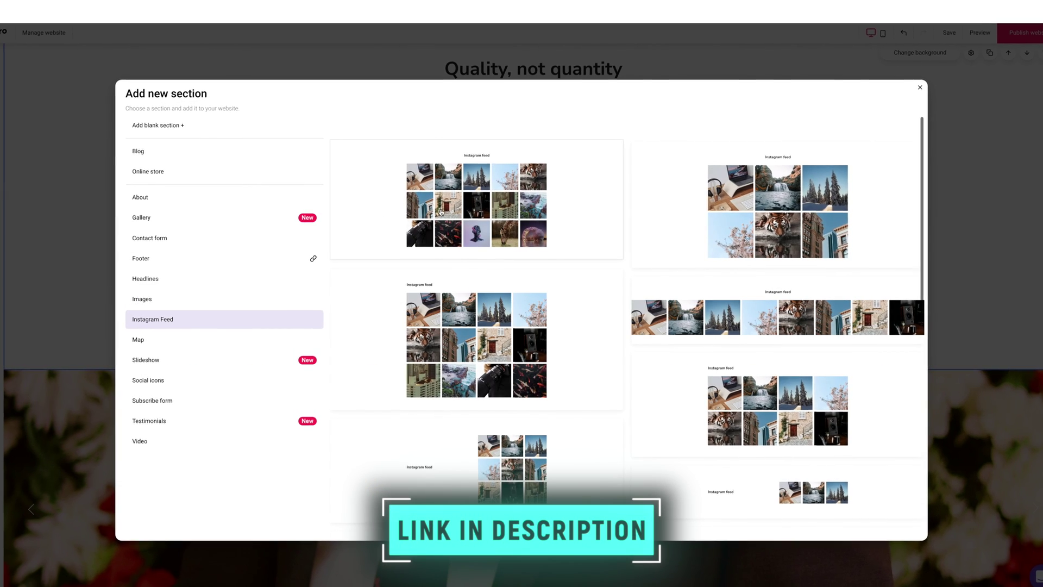
click(441, 212)
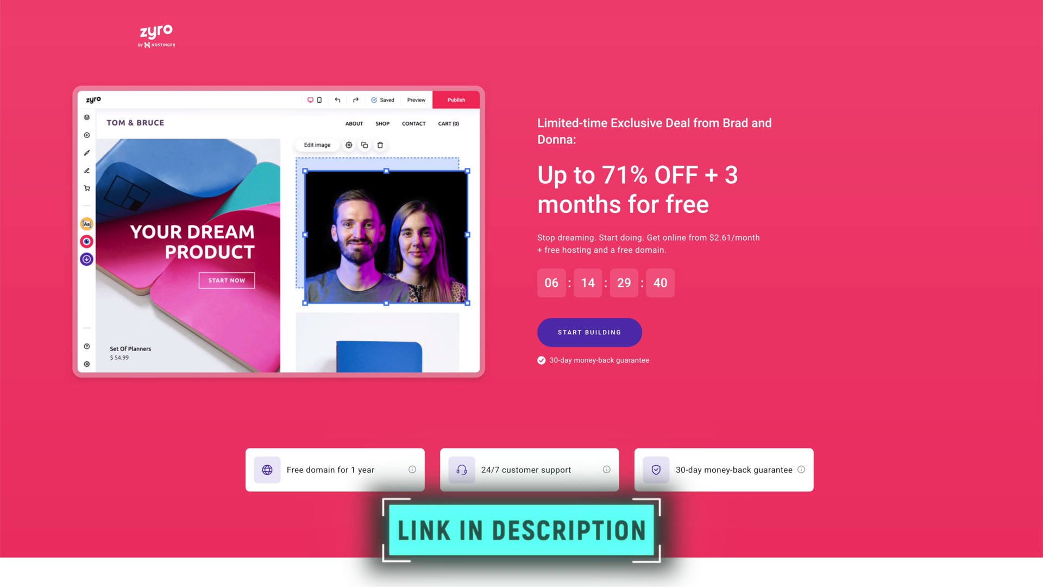
scroll(522, 294, down, 4)
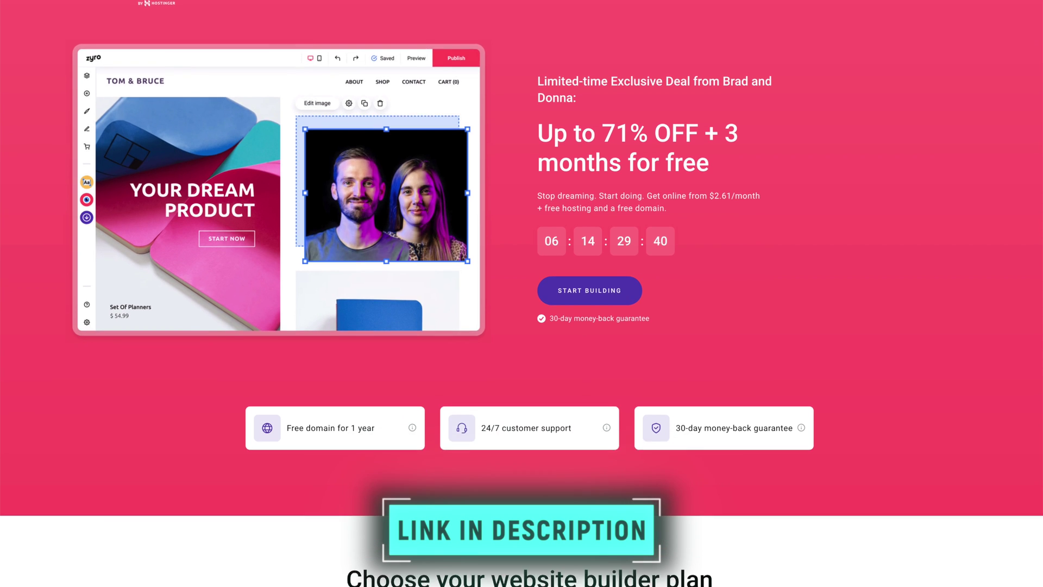
scroll(522, 293, down, 6)
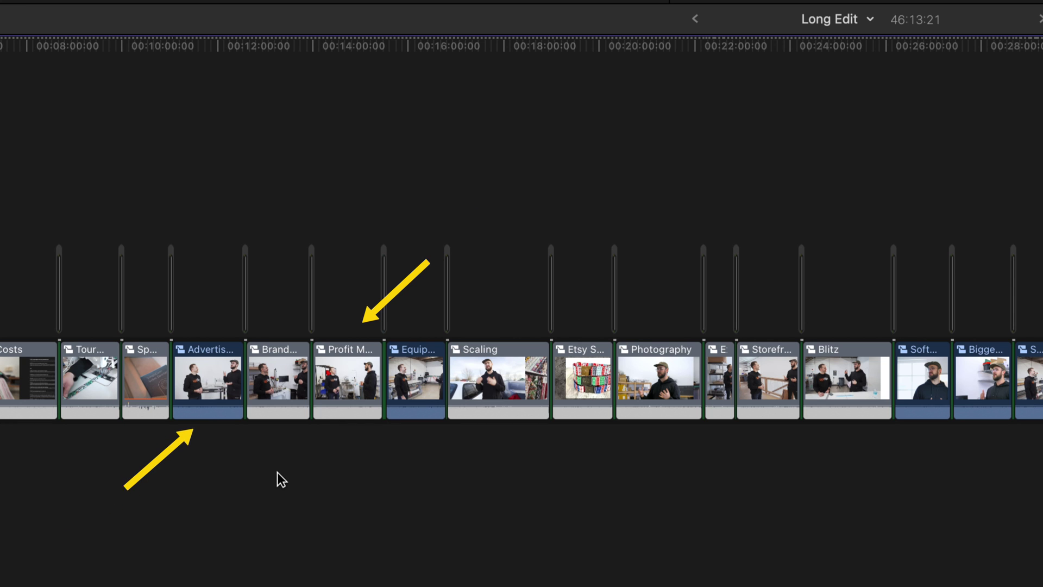
Step: Drag one chapter compound clip earlier in the Long Edit, then select the other chapter clip
click(338, 381)
drag(338, 380, 390, 383)
click(226, 369)
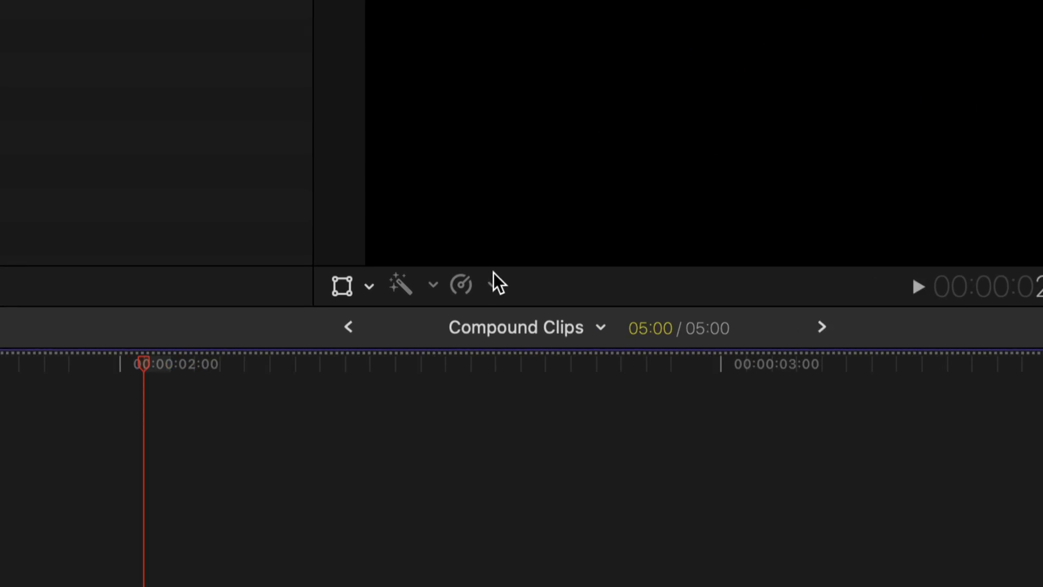
Step: Dismiss the unavailable speed options and wrap the Point 01 arrow title into a new compound clip
click(494, 272)
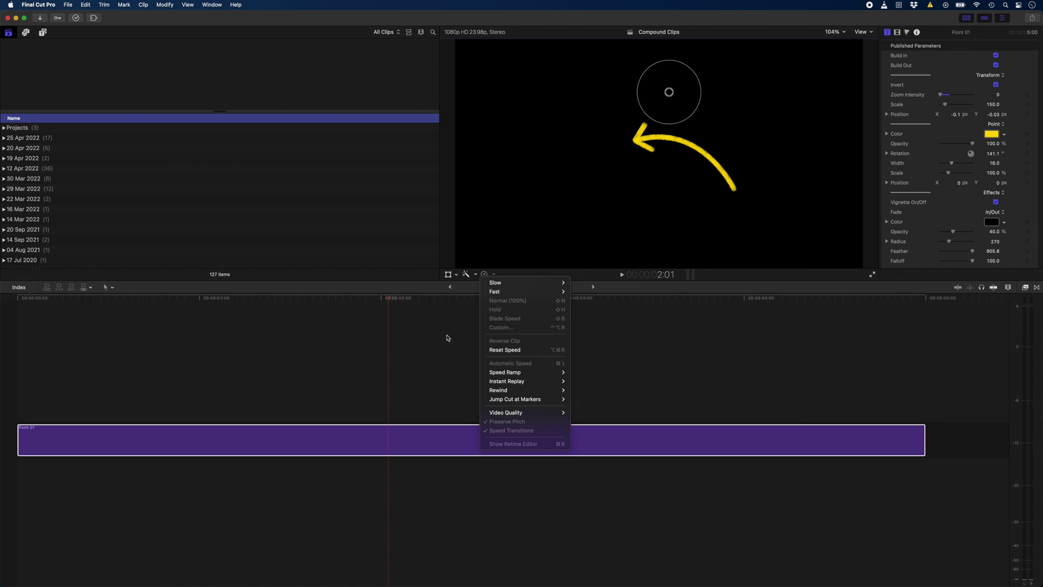
click(123, 526)
key(s)
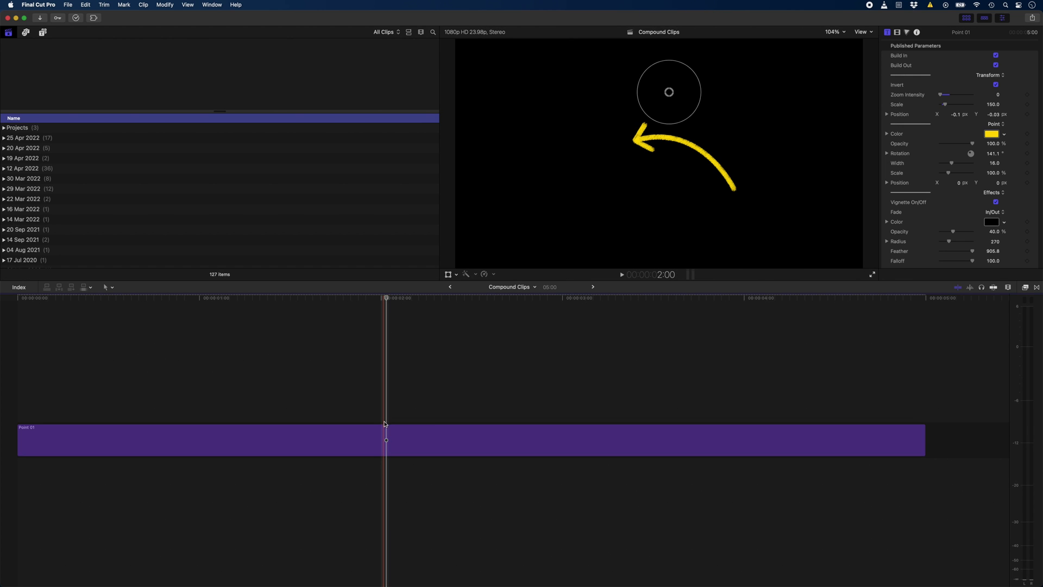
key(shift+b)
key(Return)
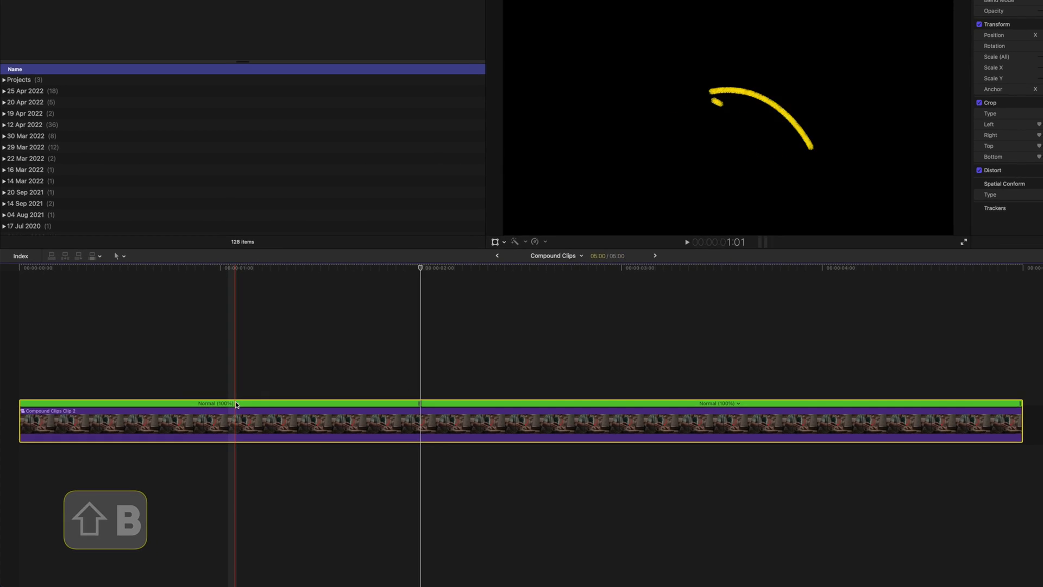
Step: Set the arrow clip's first and last sections to Fast 2x, with a freeze hold between them
click(215, 421)
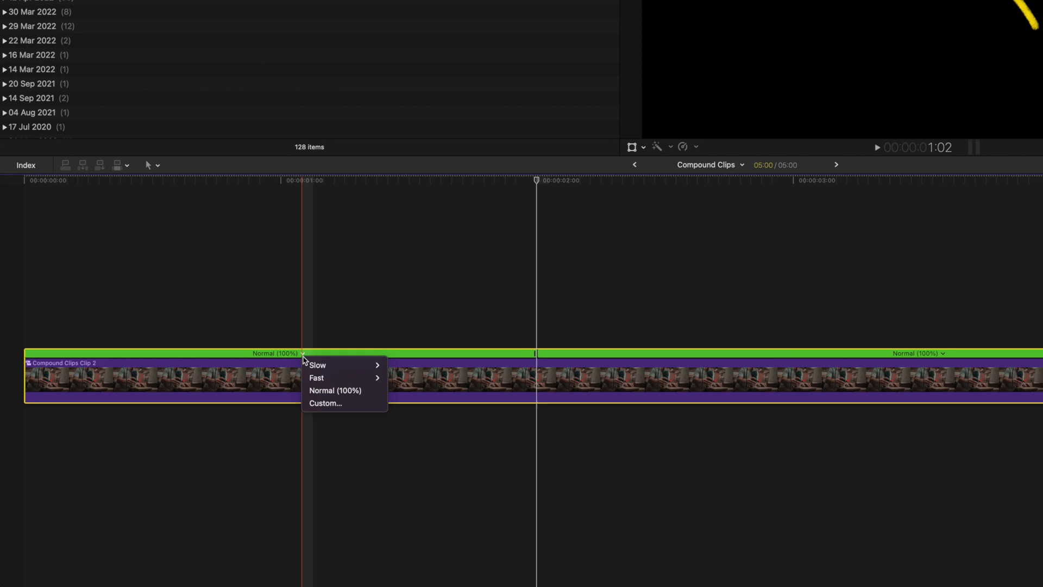
mouse_move(326, 377)
click(415, 378)
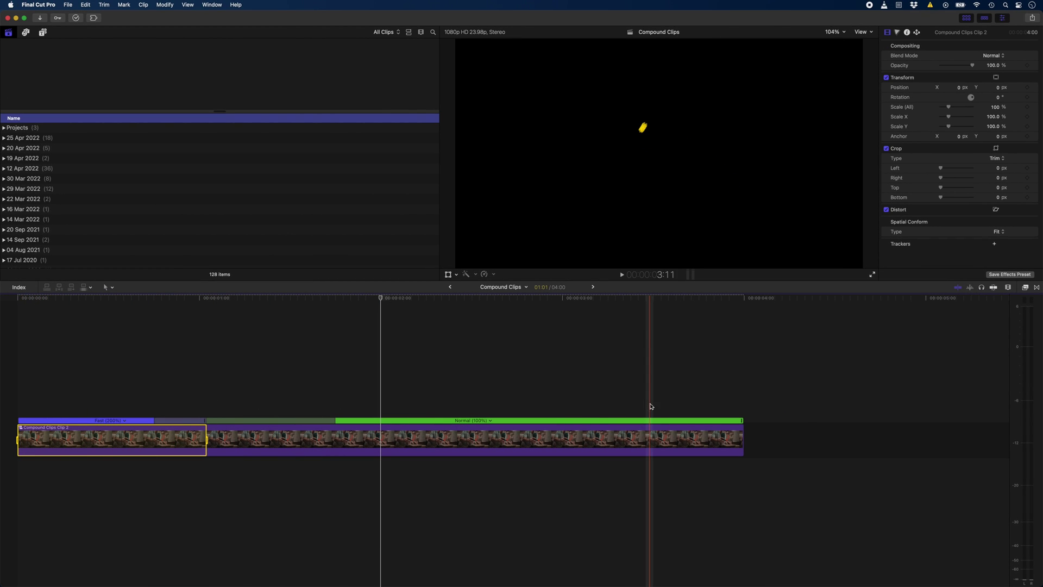
click(456, 401)
key(shift+b)
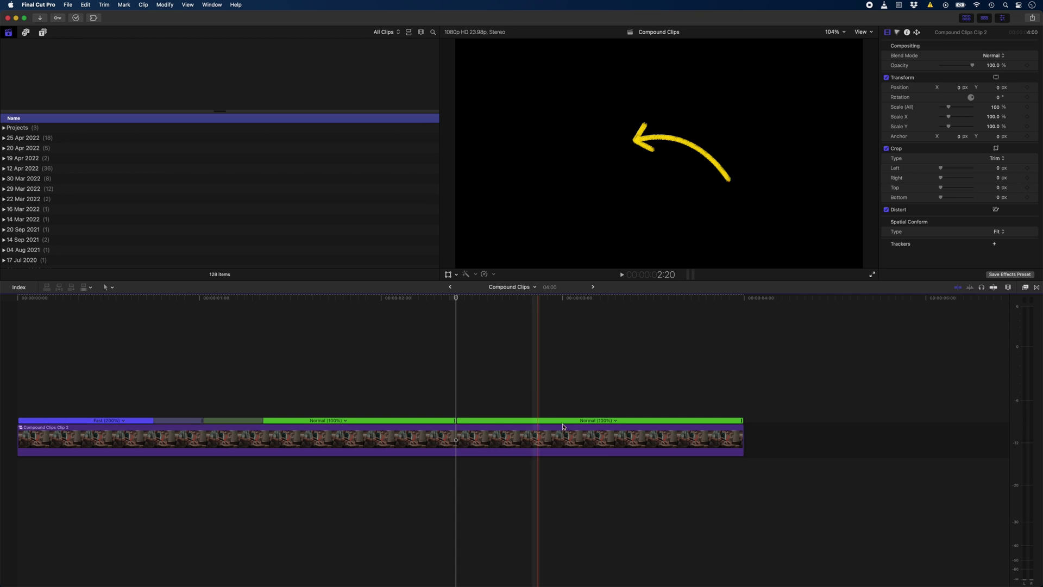
click(683, 438)
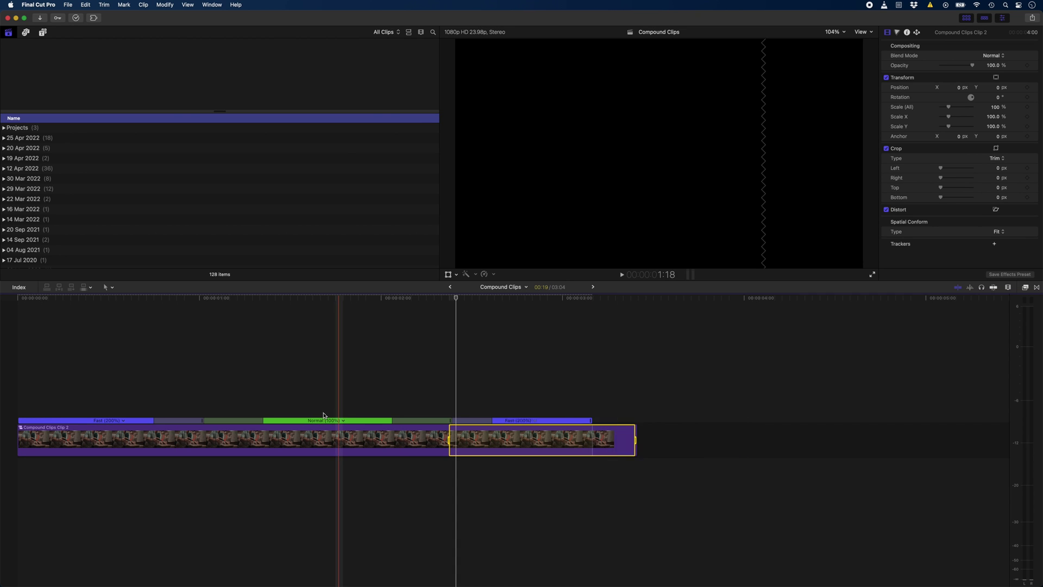
click(324, 406)
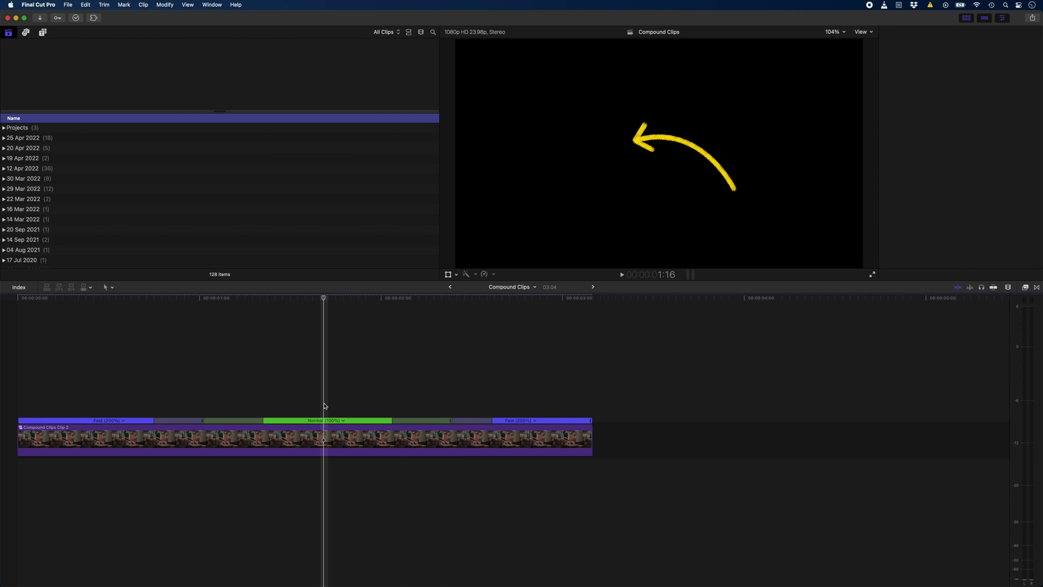
key(shift+h)
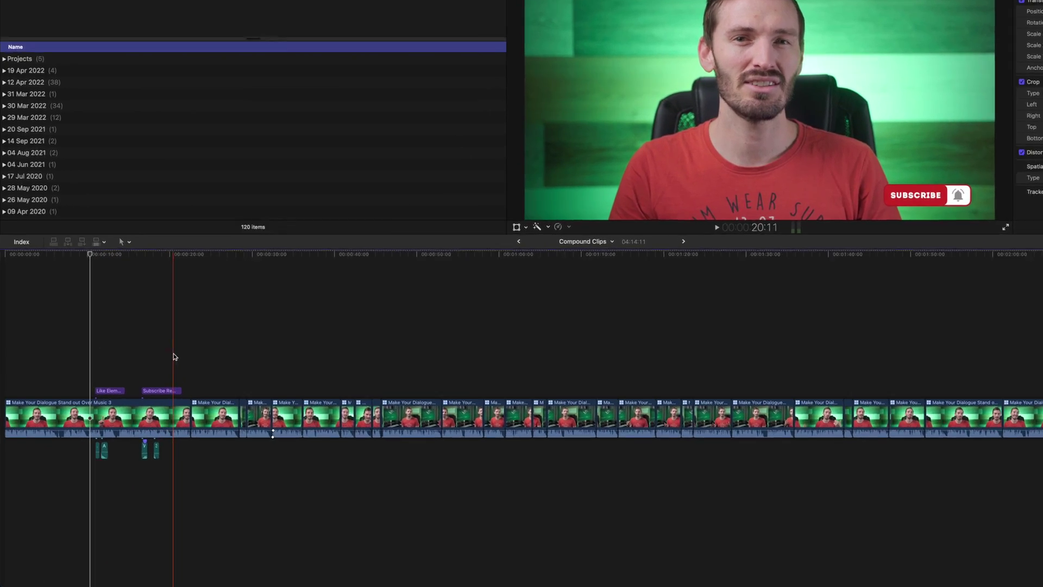
Step: Combine the Like and Subscribe titles and their sounds into one compound clip
drag(151, 387, 206, 421)
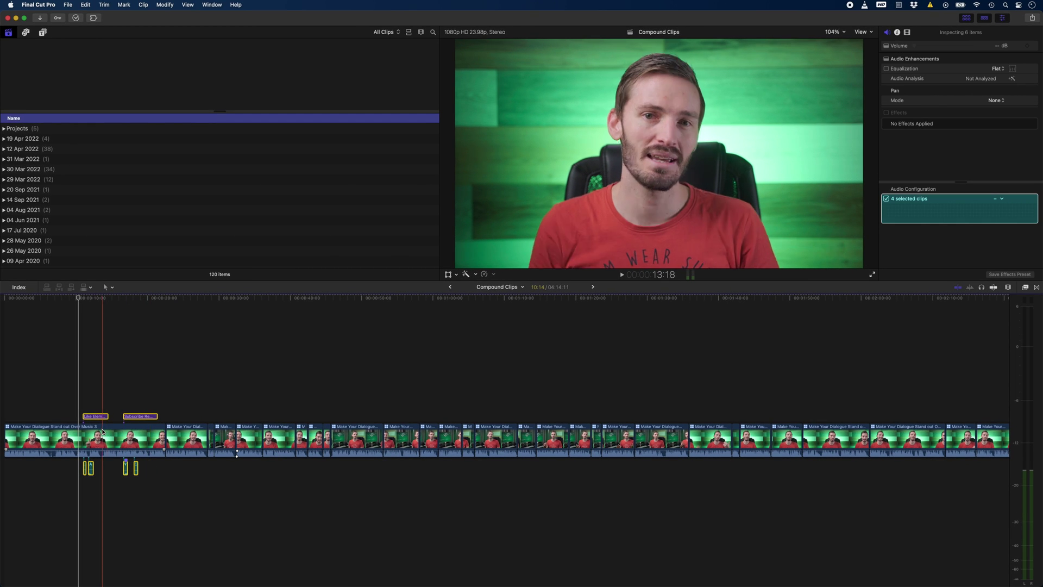
key(alt+g)
key(Return)
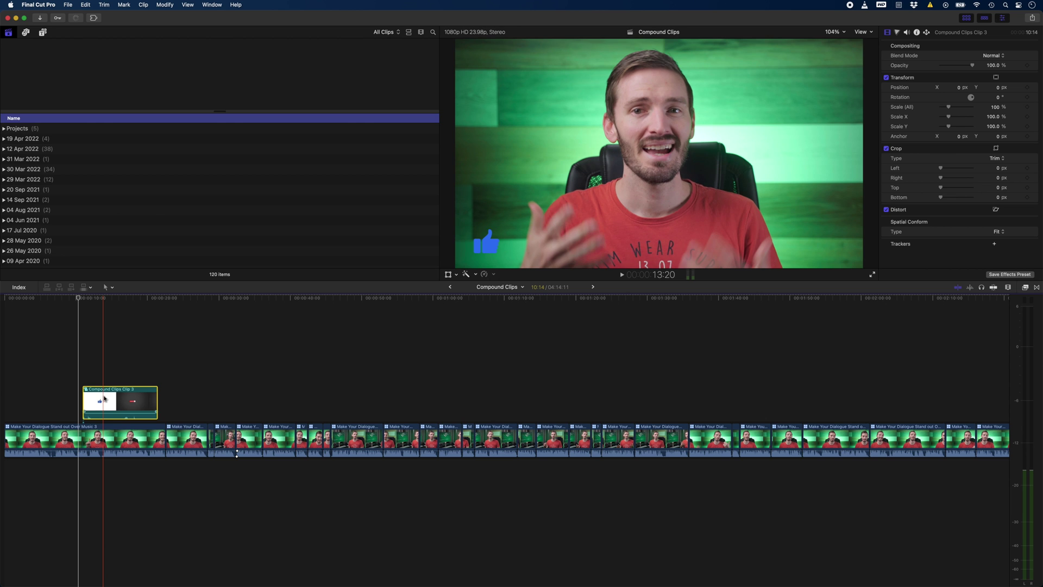
Step: Place a copy of the graphics group later in the timeline and inspect the first group's contents
drag(174, 401, 820, 401)
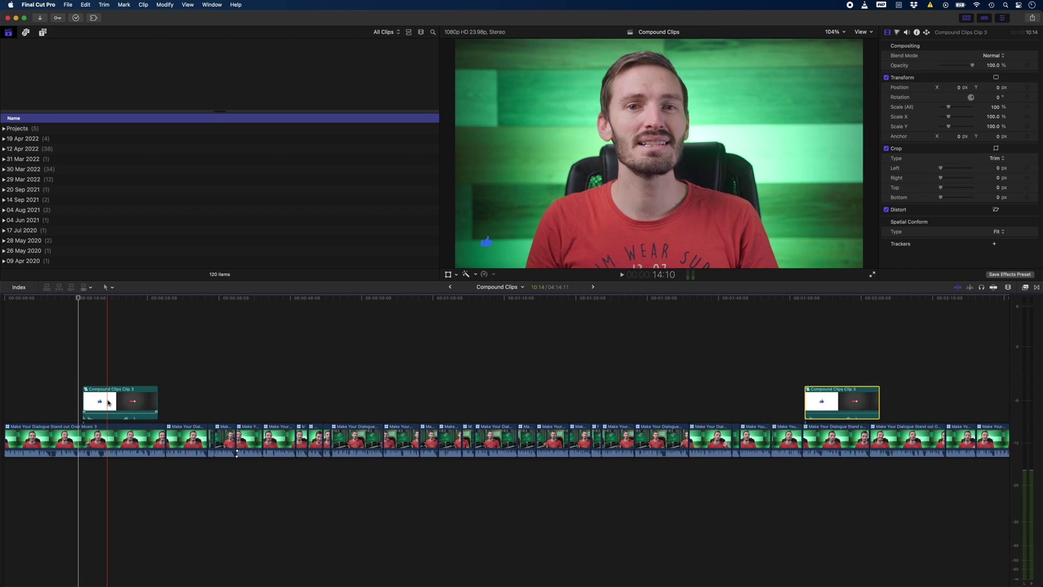
double_click(108, 402)
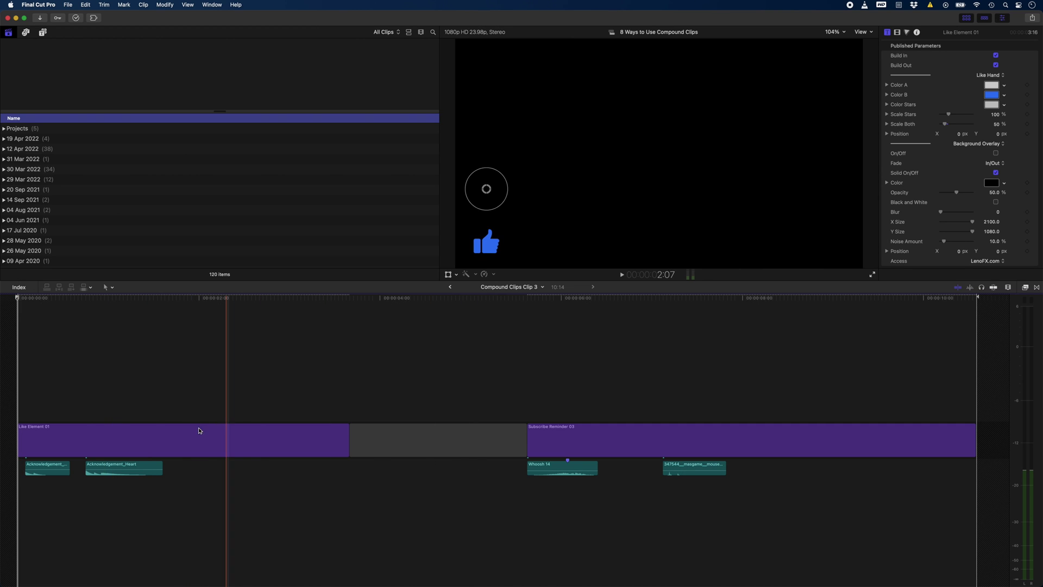
click(450, 286)
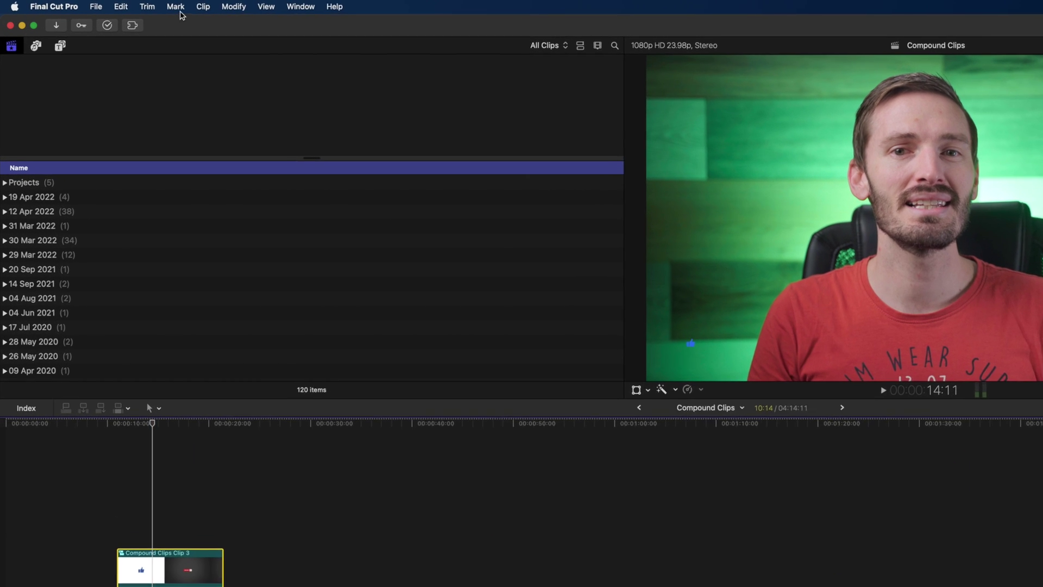
Step: Make the first group independent with Reference New Parent Clip, then delete Subscribe Reminder 03 and its sounds
click(143, 5)
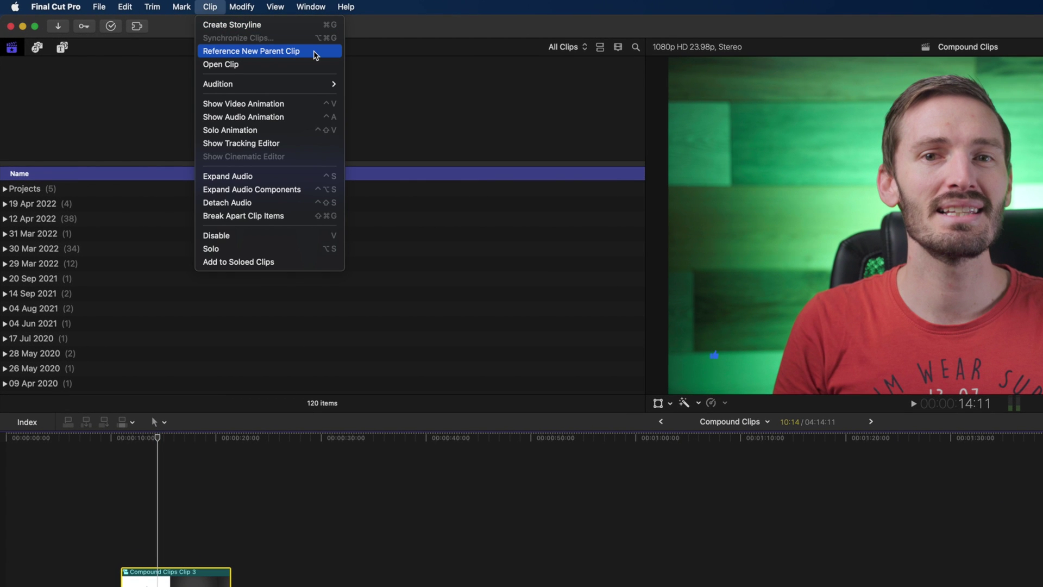
click(314, 52)
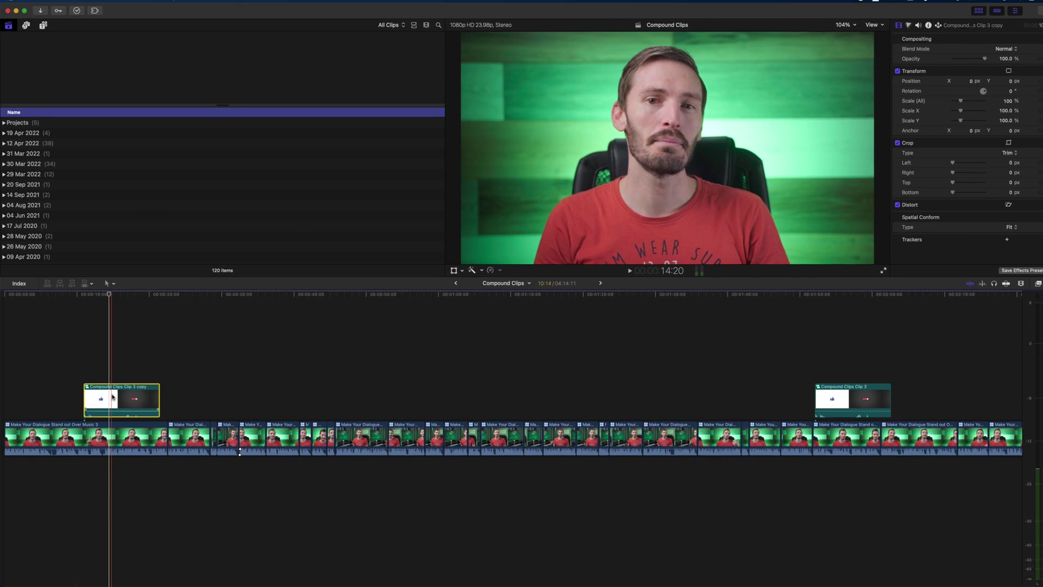
double_click(163, 316)
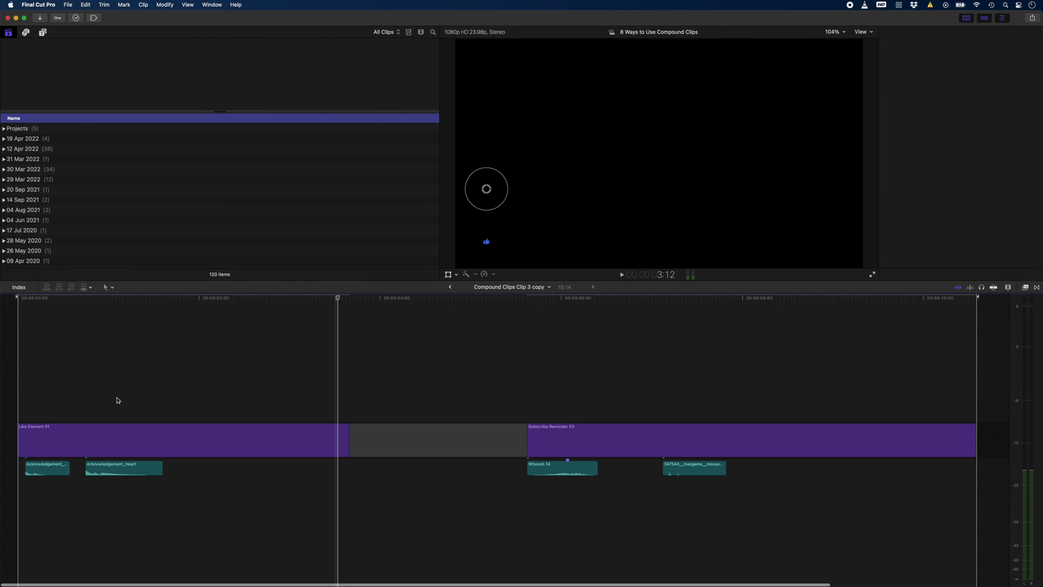
drag(542, 410, 698, 494)
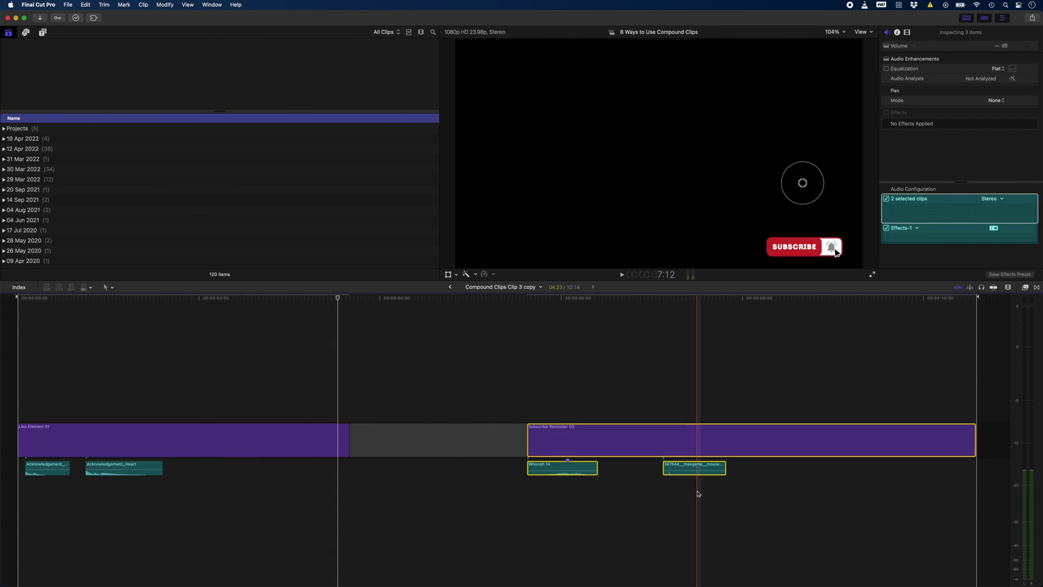
key(BackSpace)
click(450, 287)
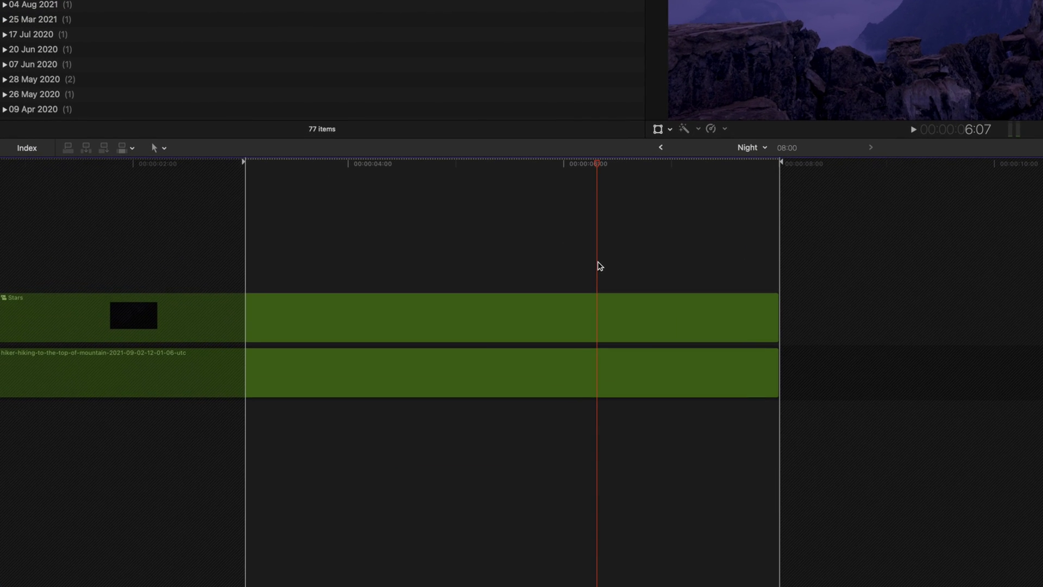
Step: Look inside the Stars compound clip at its hiker and night-sky clips, then return to Night
double_click(586, 309)
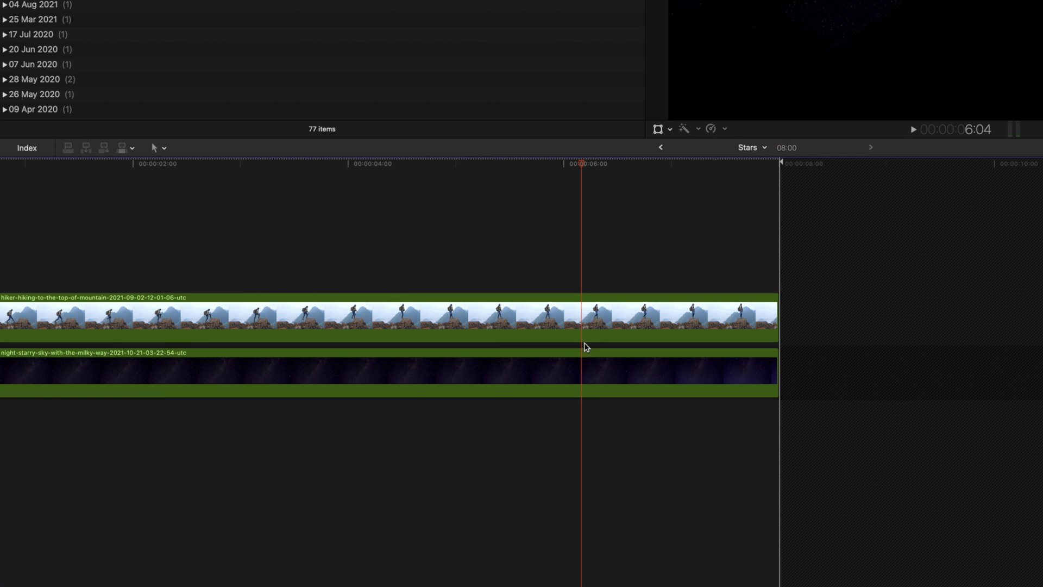
click(586, 316)
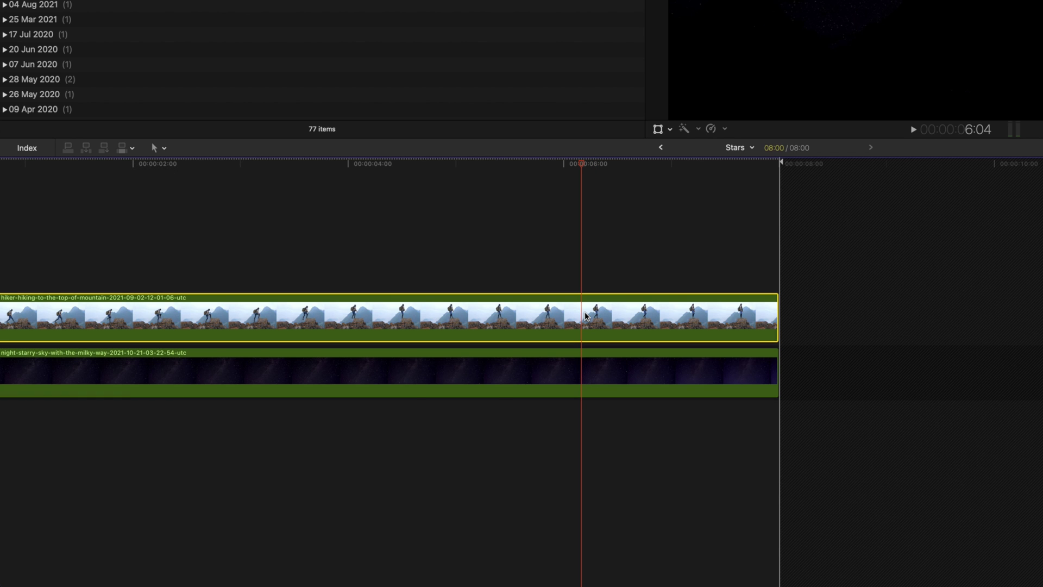
click(586, 369)
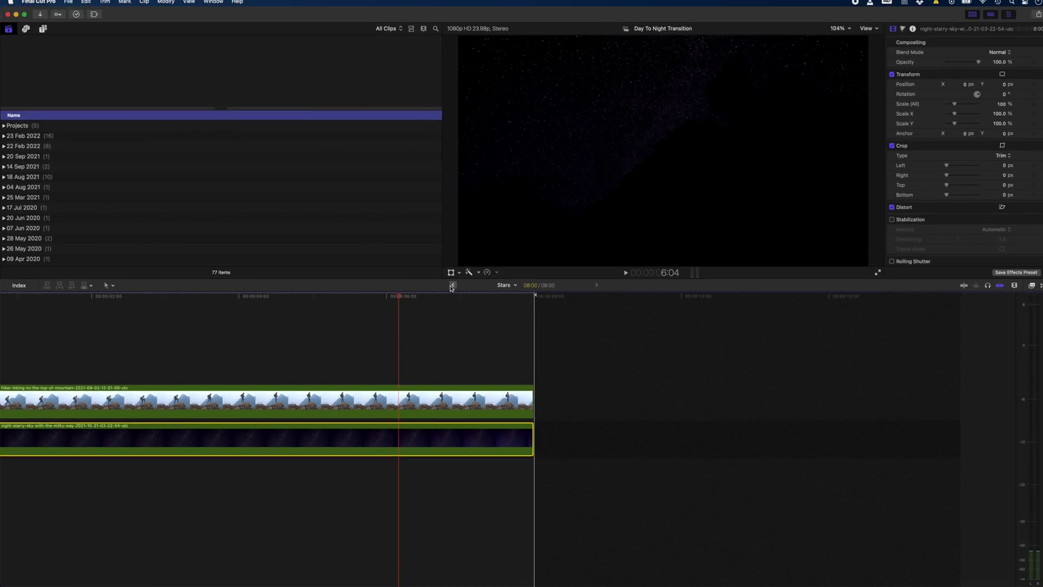
click(660, 148)
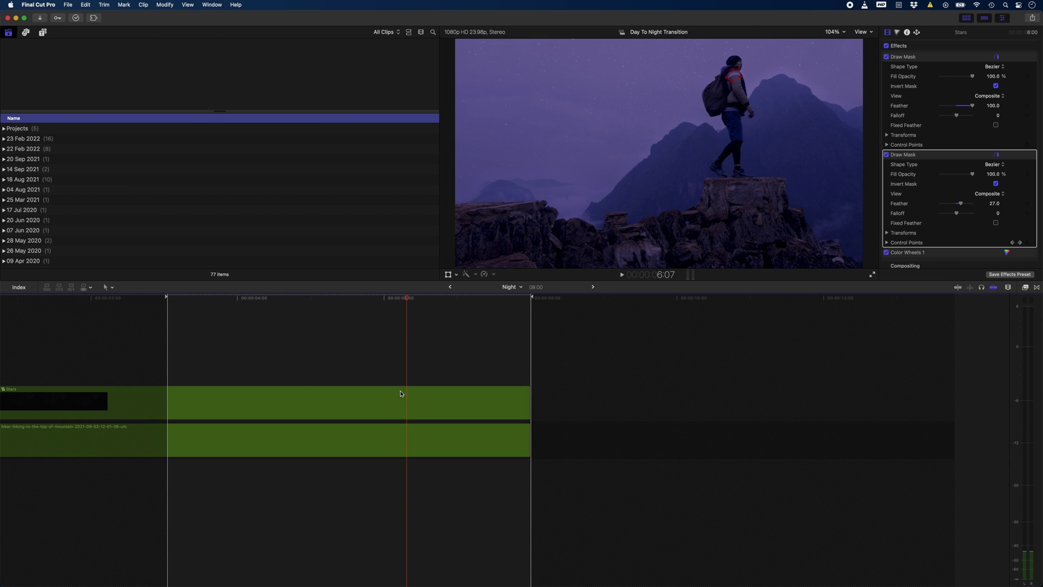
Step: Select the Stars clip and reveal the shapes of its two Draw Masks in the Inspector
click(401, 393)
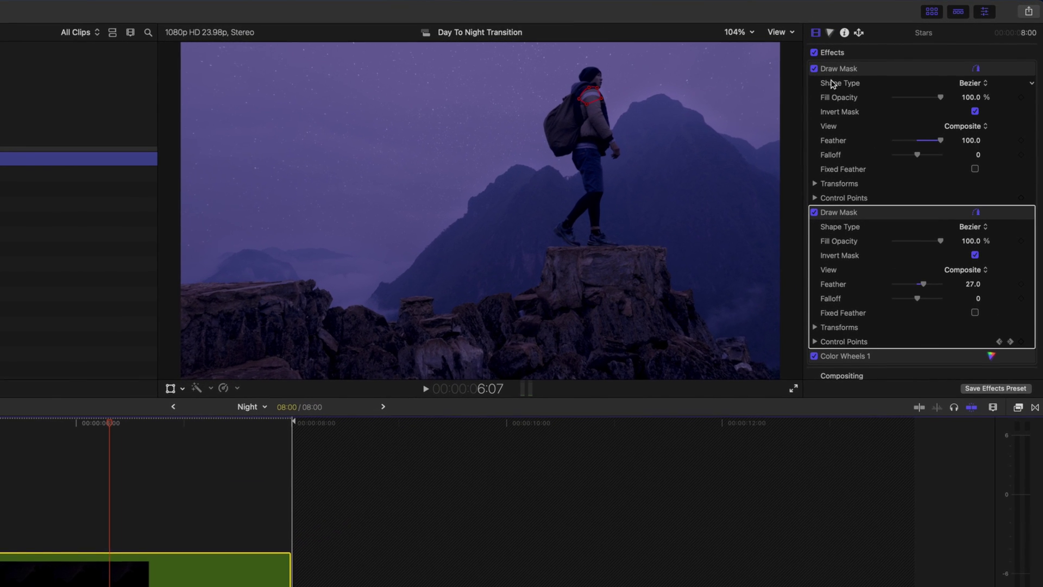
click(834, 70)
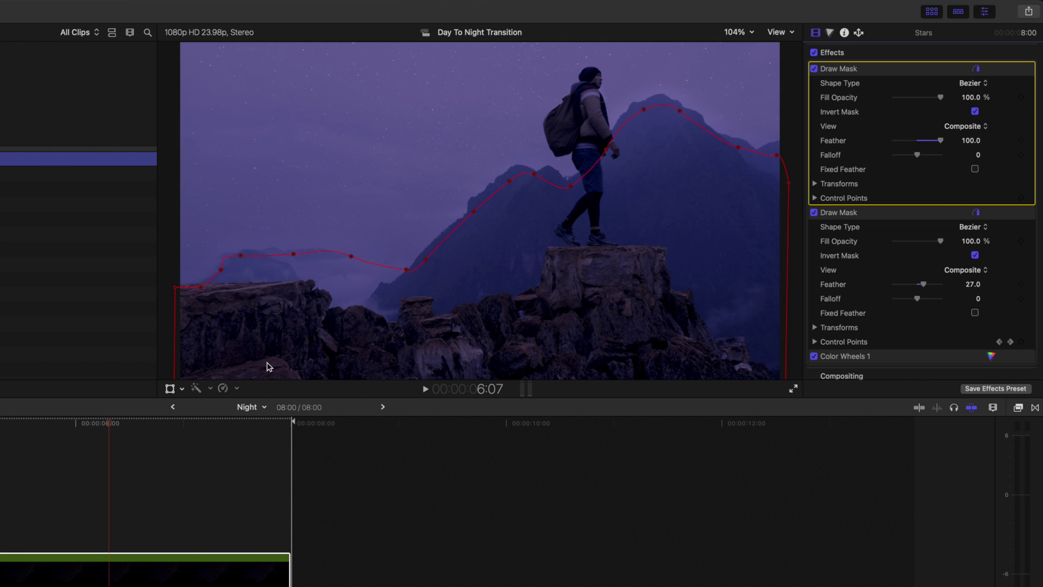
click(857, 214)
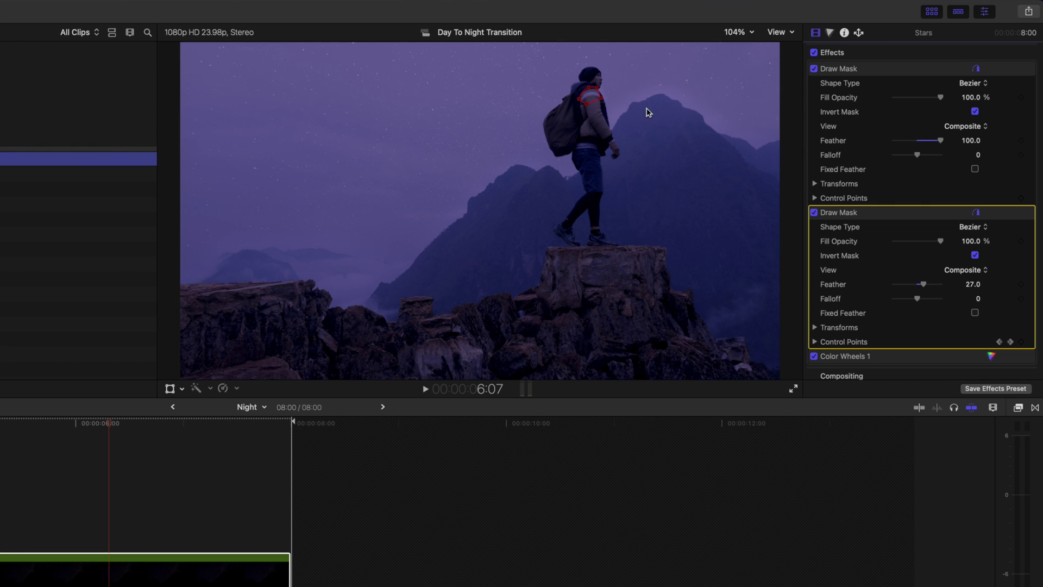